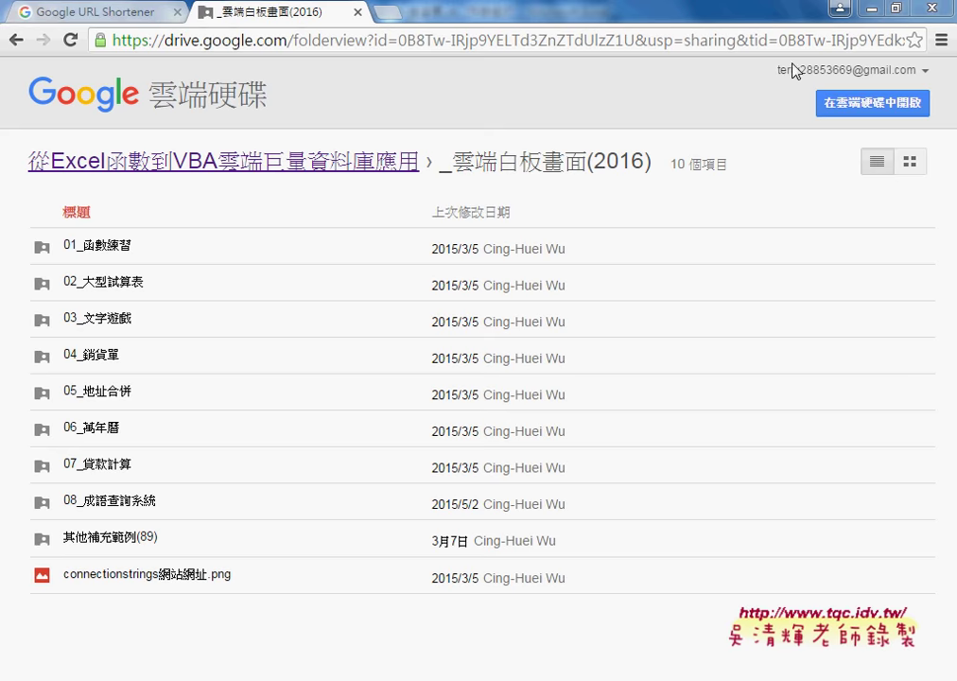
Step: Minimize Chrome to bring the Excel workbook 完成ex-09-銷貨單.xls and its 銷貨單 form forward
left_click(873, 13)
left_click(762, 325)
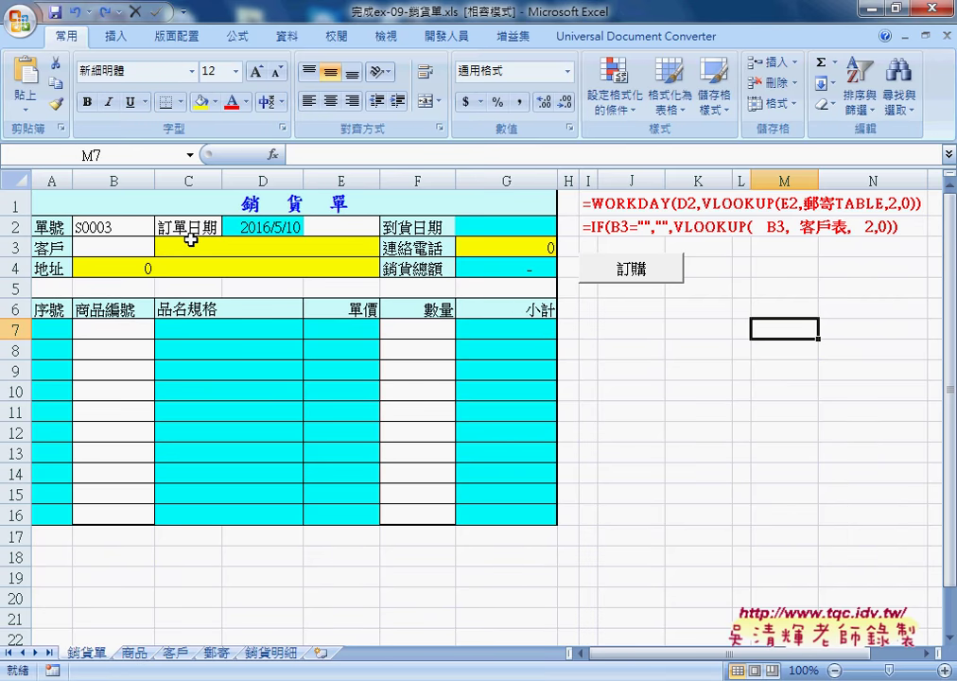
left_click(343, 230)
left_click(264, 227)
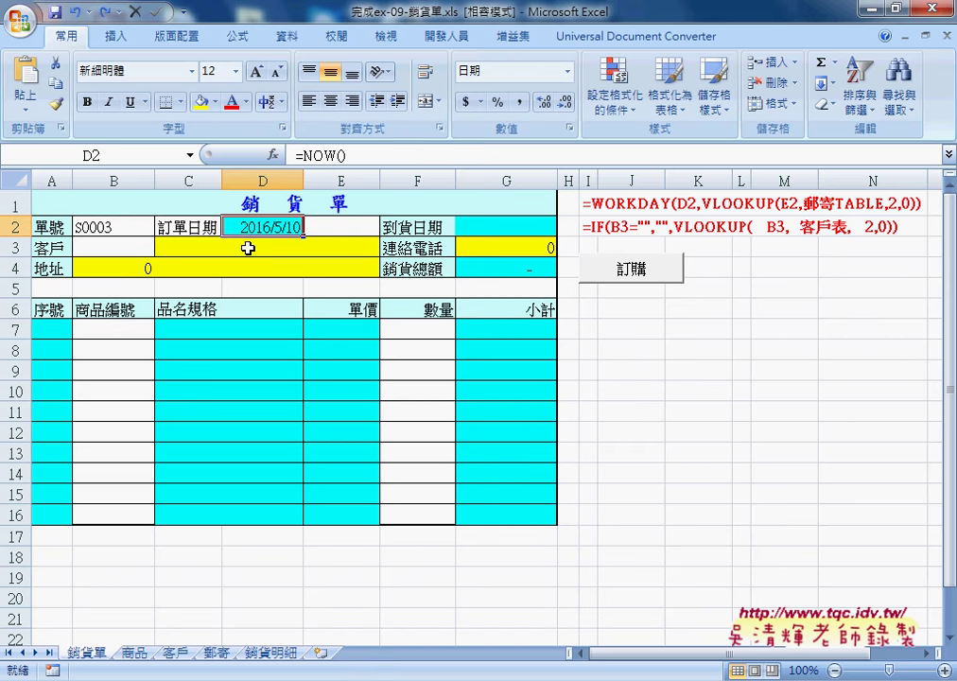
left_click(248, 247)
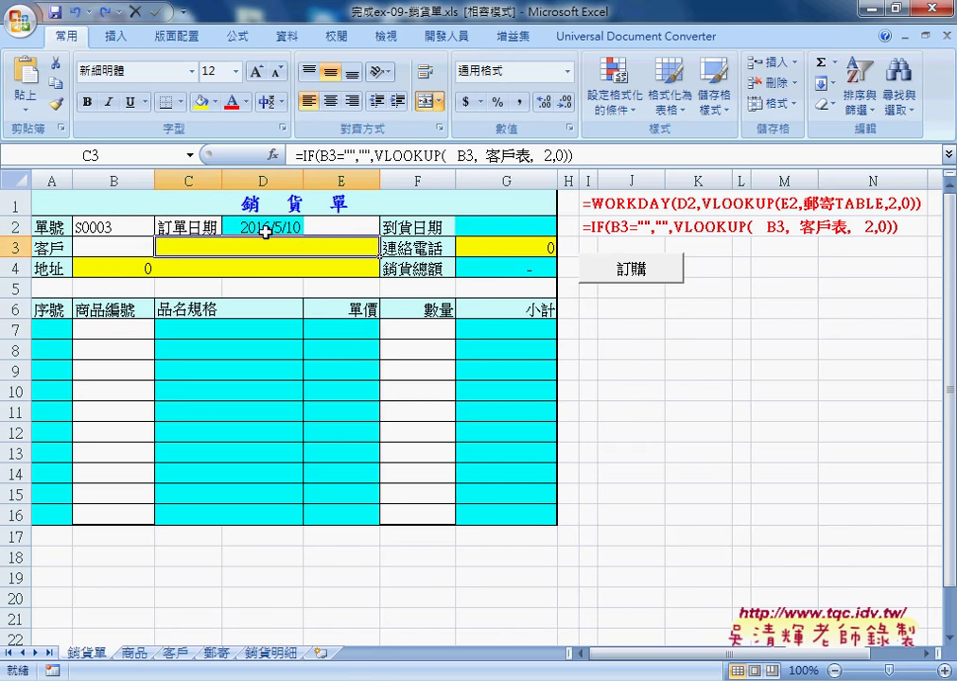
left_click(257, 225)
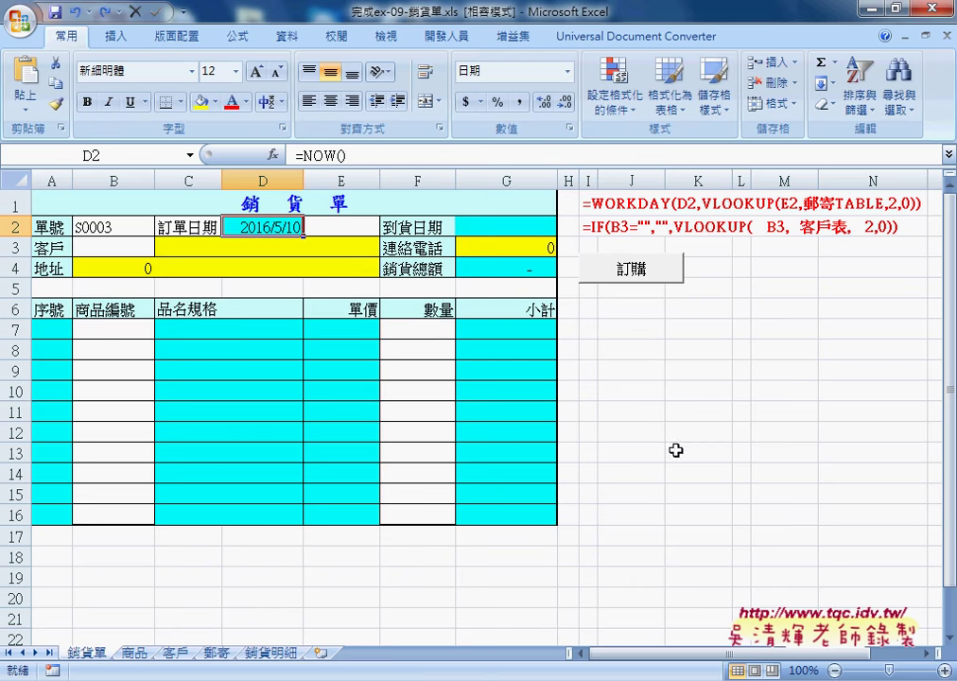
left_click(355, 228)
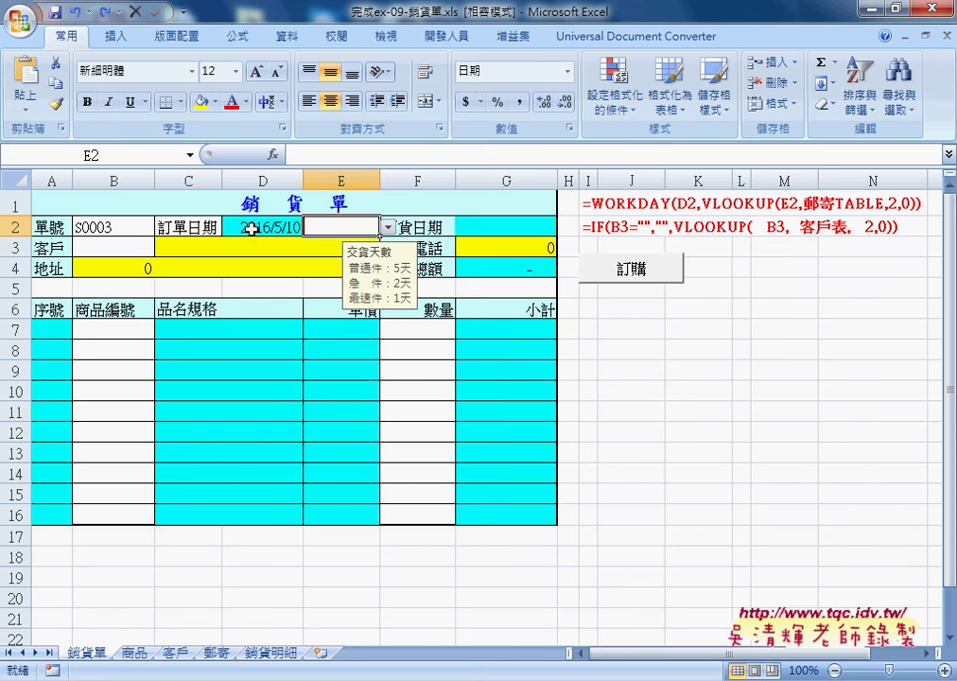
Step: Choose 3普通件 from E2's delivery-type dropdown so the arrival date becomes 2016/05/17
left_click(388, 228)
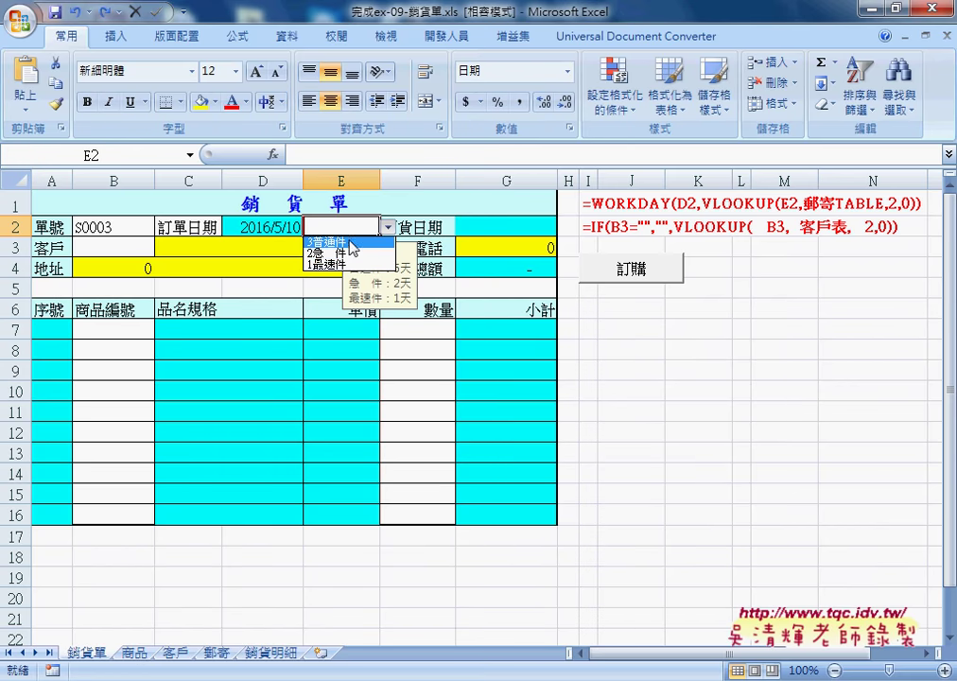
left_click(351, 243)
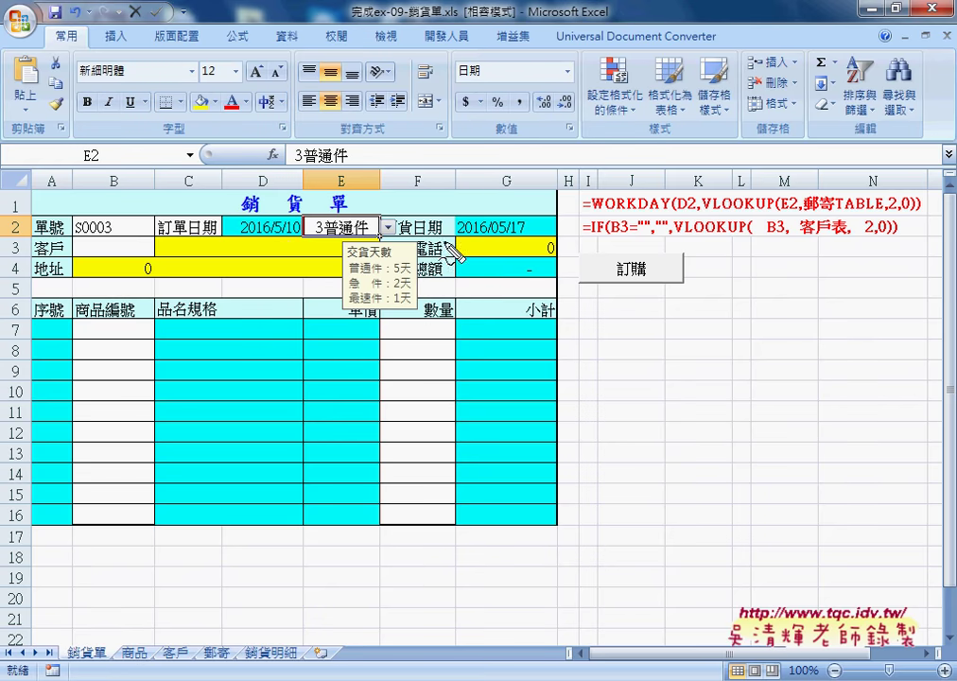
Step: Mark up in red: circle order date and 普通件, arrow to arrival date, write +2, underline WORKDAY
left_click_drag(248, 212, 304, 223)
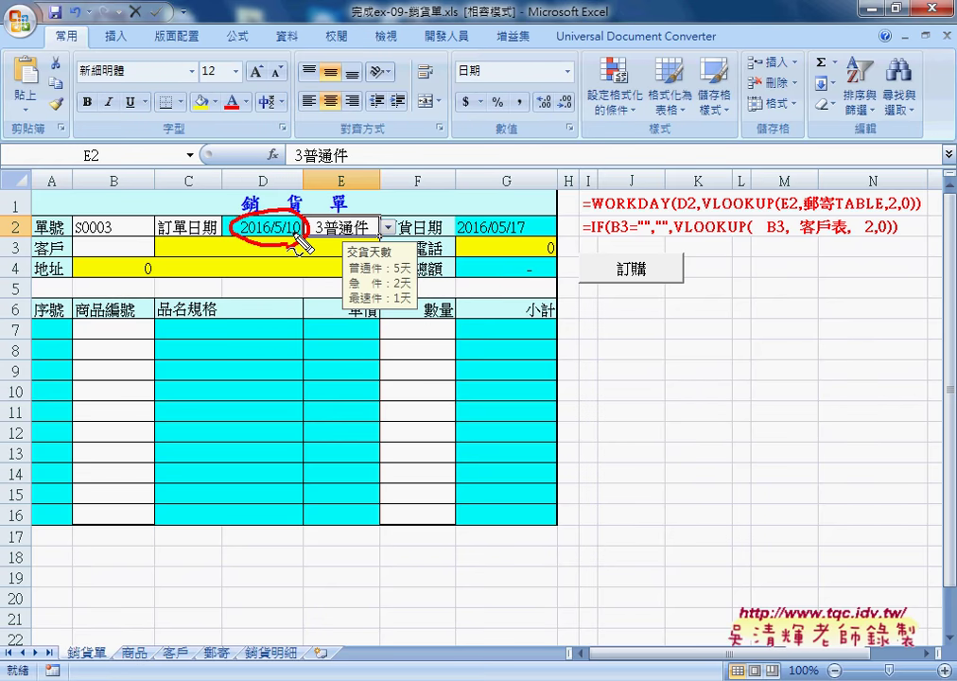
mouse_move(511, 240)
left_mouse_down()
mouse_move(460, 223)
mouse_move(539, 231)
left_mouse_up()
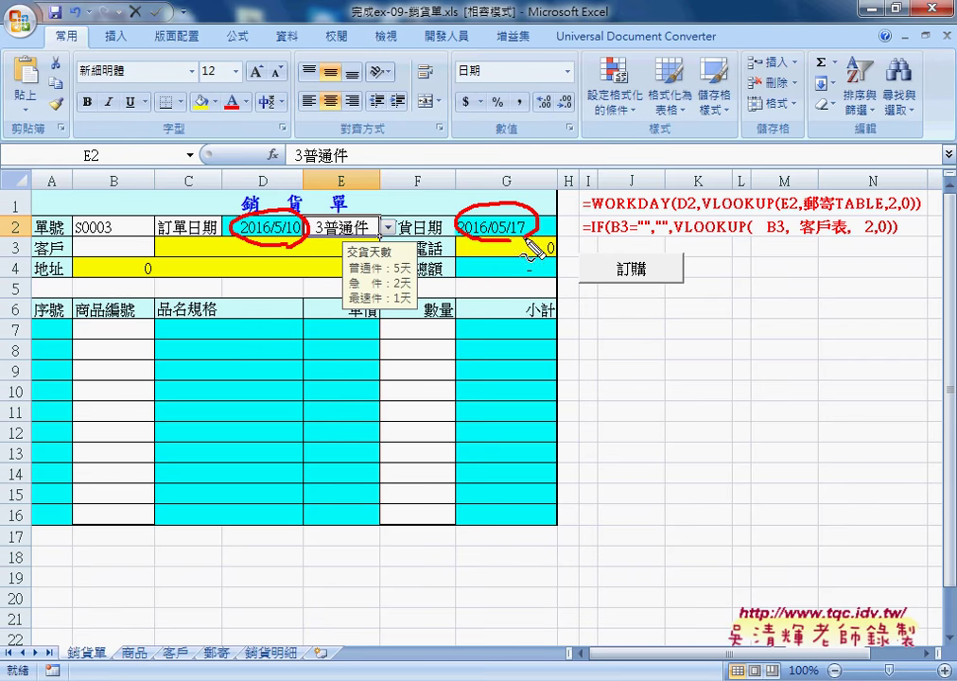
left_click_drag(350, 217, 463, 197)
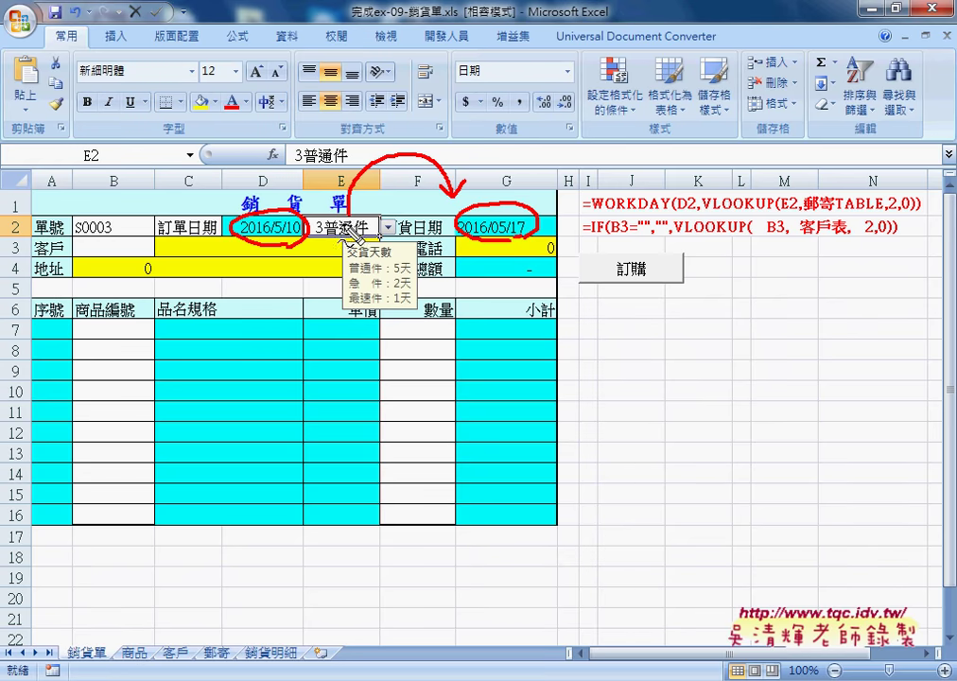
left_click_drag(358, 244, 365, 248)
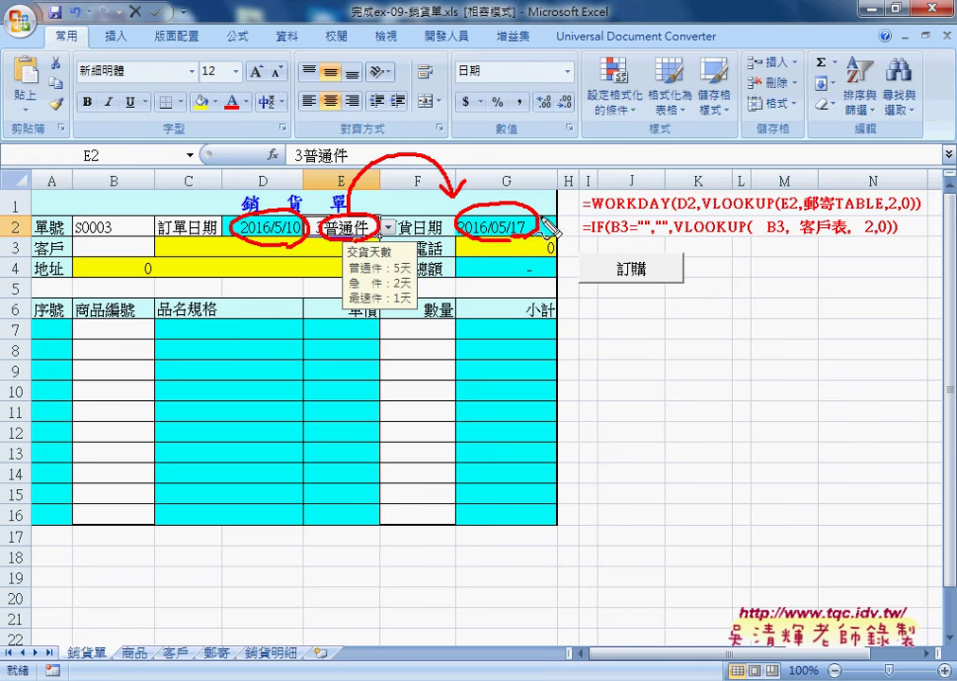
mouse_move(492, 196)
left_mouse_down()
mouse_move(519, 178)
mouse_move(523, 195)
left_mouse_up()
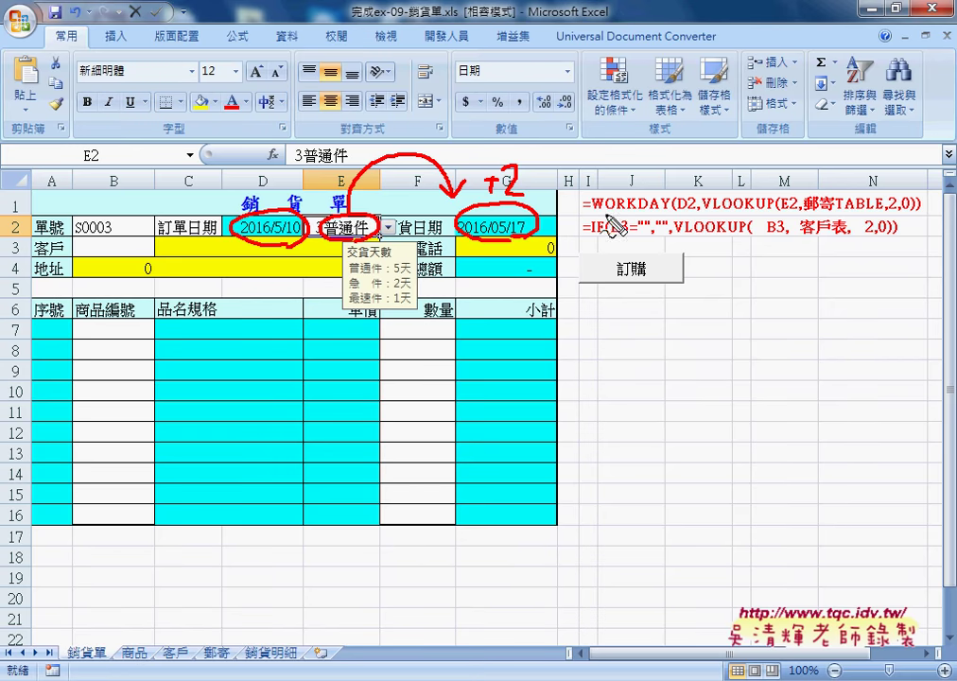
left_click_drag(591, 215, 636, 214)
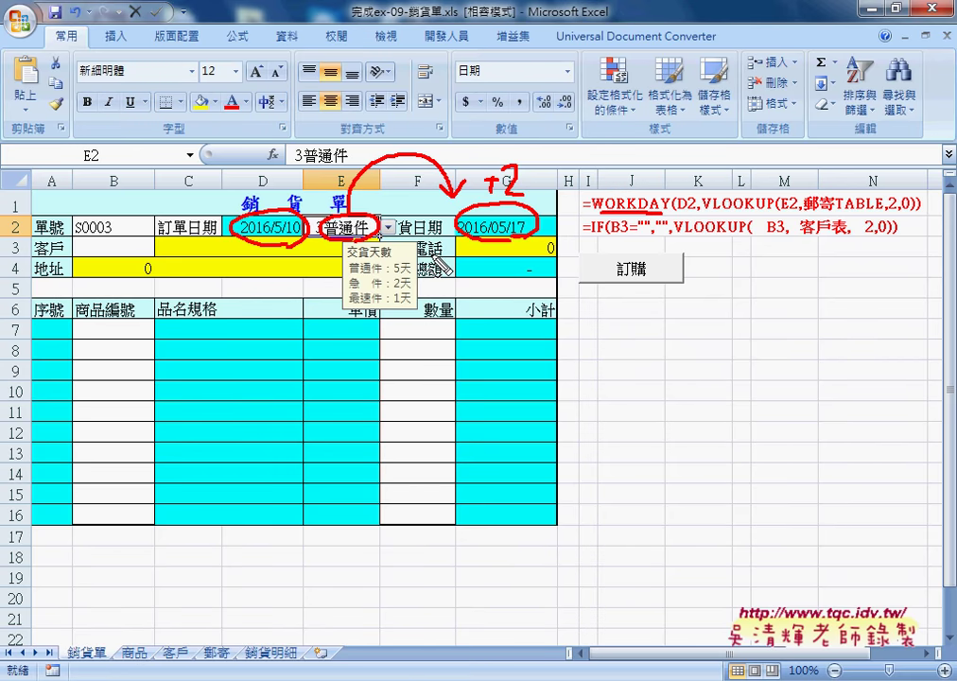
Step: Clear the red markup and glance at B3's customer ID dropdown list
key("Escape")
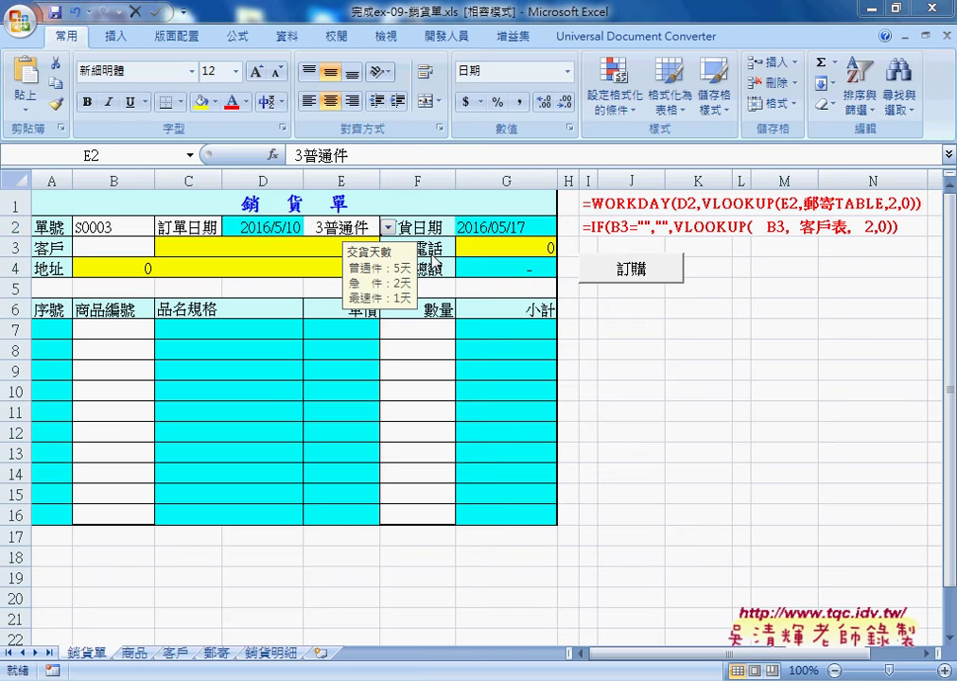
left_click(147, 248)
left_click(162, 247)
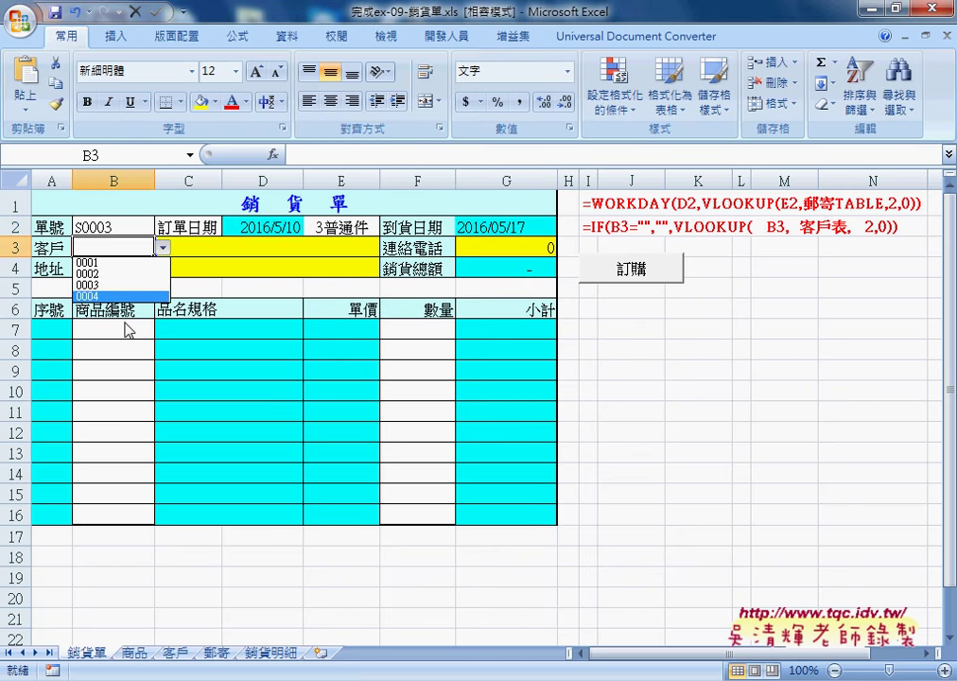
left_click(175, 653)
Step: On the 客戶 sheet, select customer IDs 0001–0004 and review the first customer's details
left_click(175, 653)
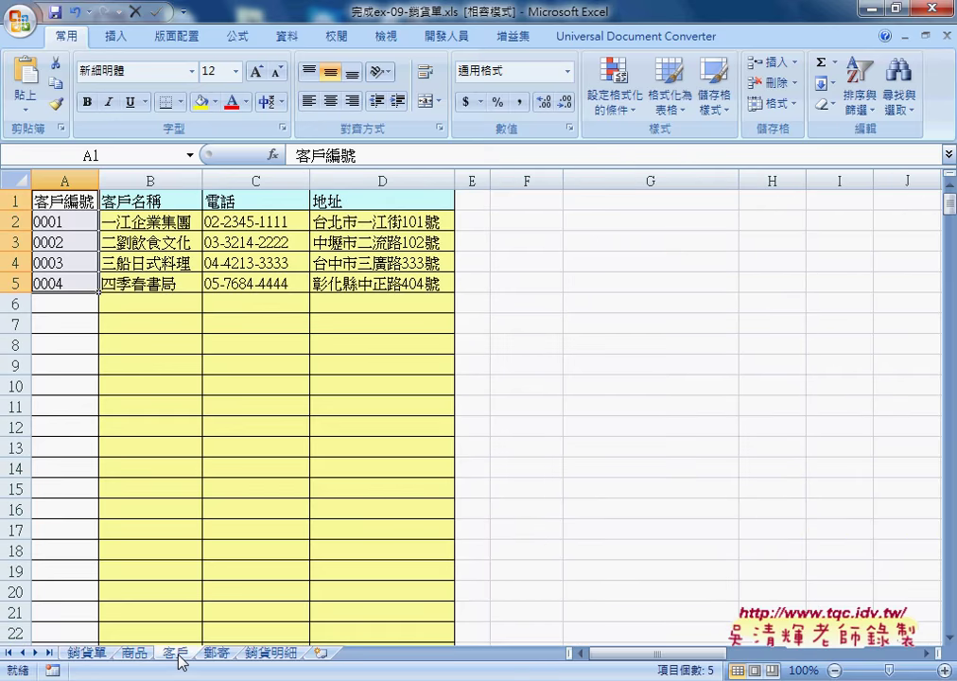
left_click(58, 220)
left_click_drag(59, 219, 64, 282)
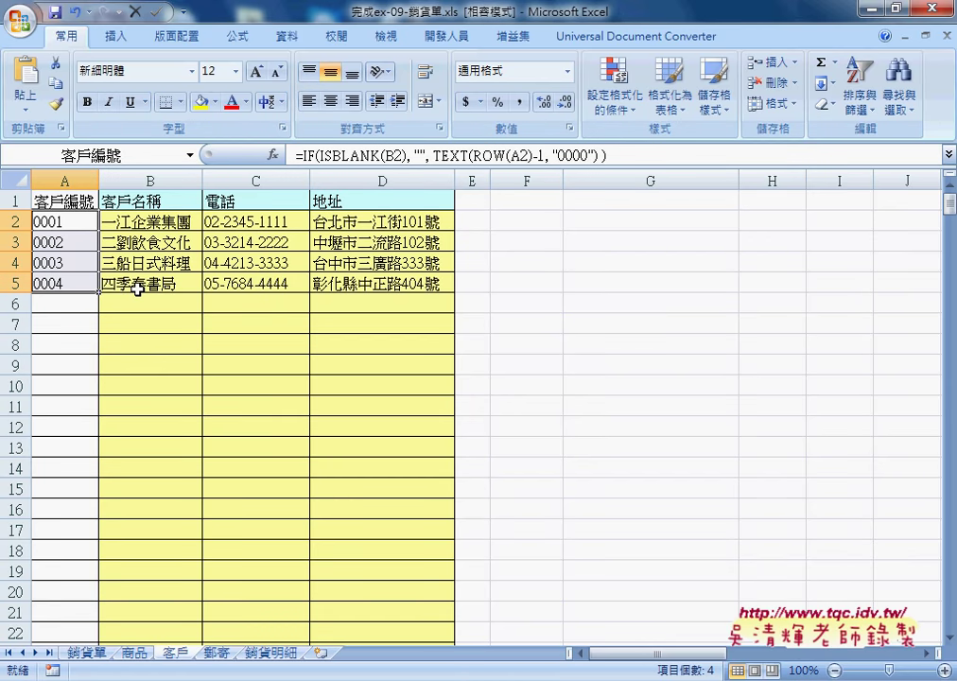
left_click(180, 224)
left_click(293, 225)
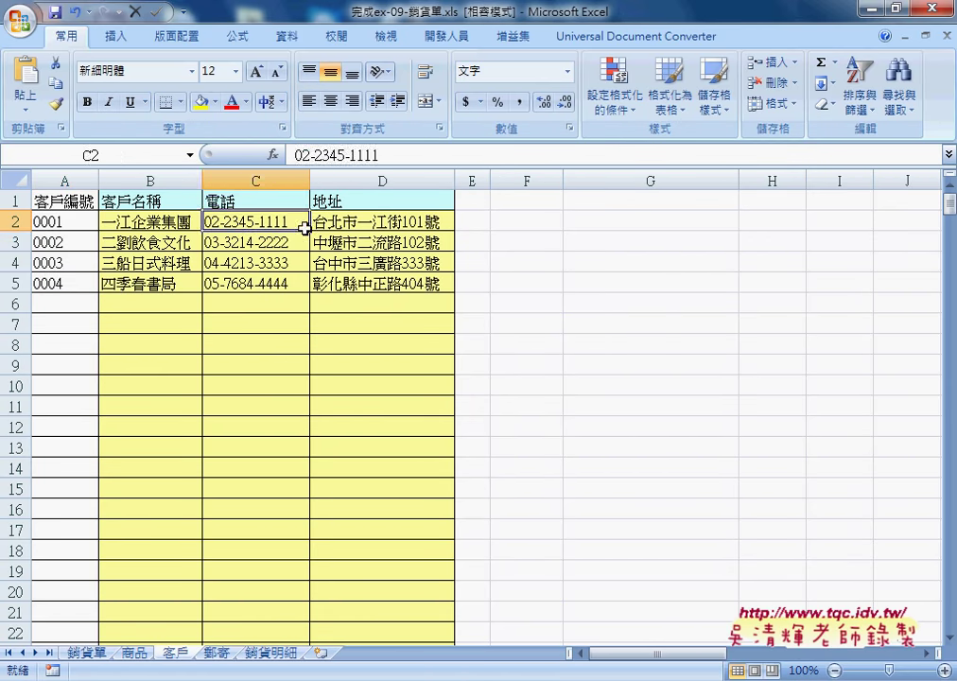
left_click(331, 227)
Step: Back on 銷貨單, pick customer 0002 and inspect the name and phone VLOOKUP formulas
left_click(87, 653)
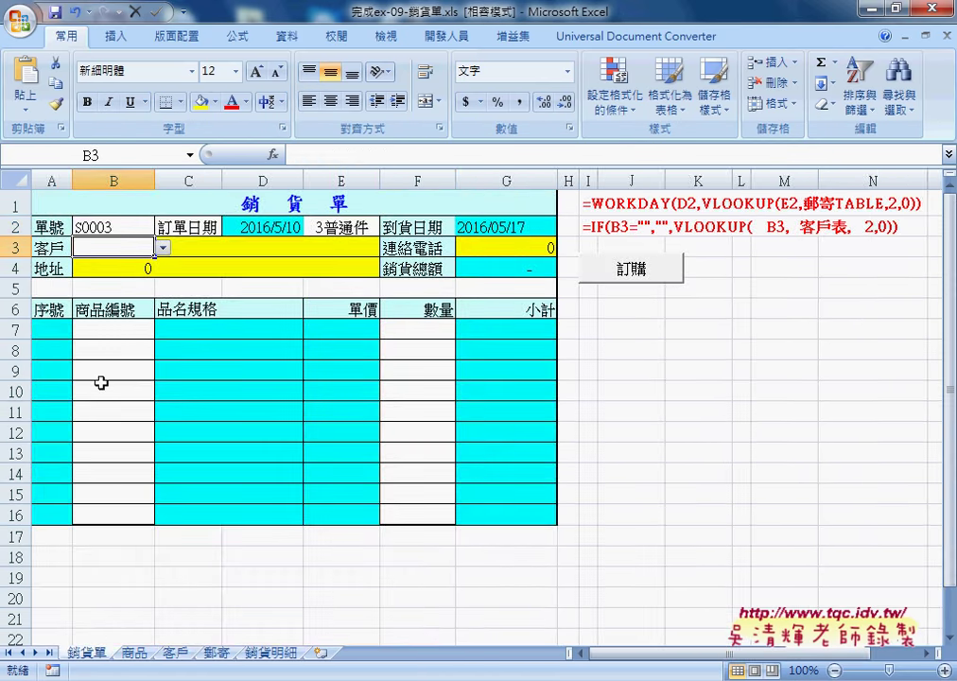
left_click(164, 247)
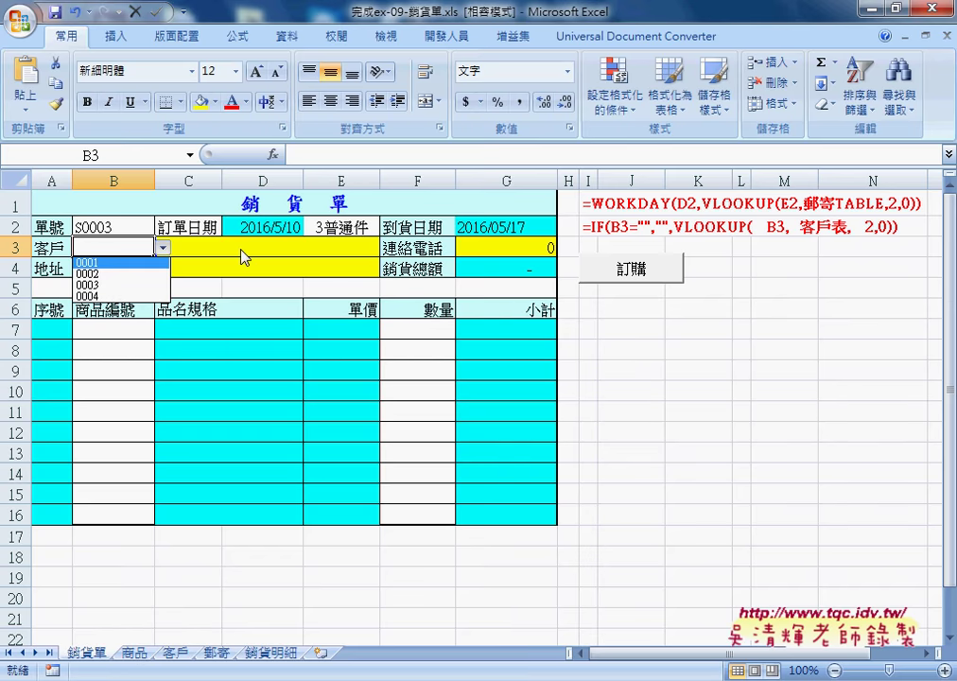
left_click(118, 274)
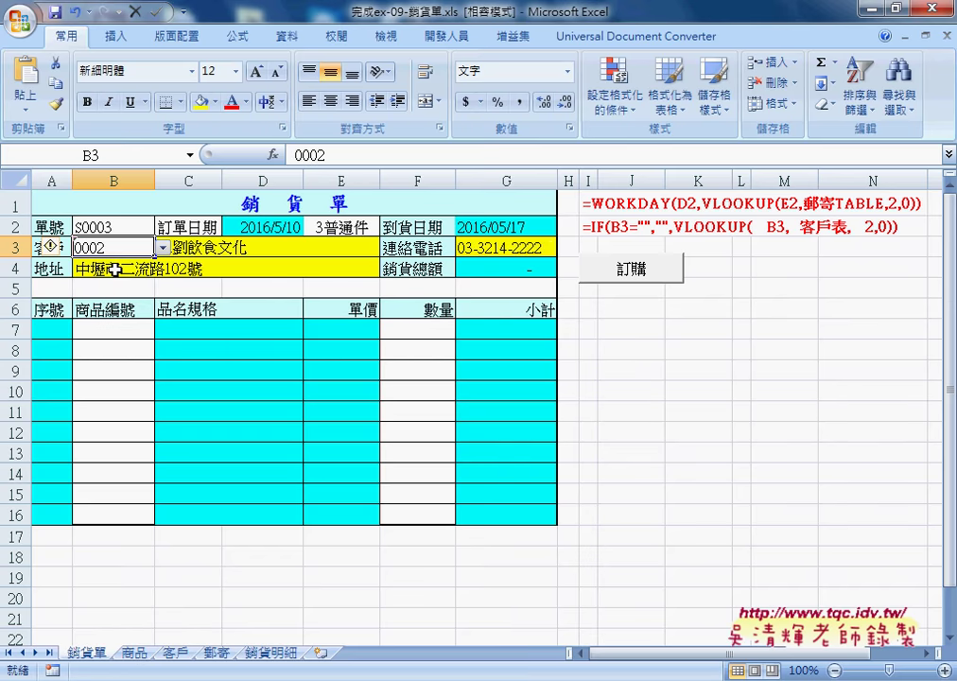
left_click(217, 251)
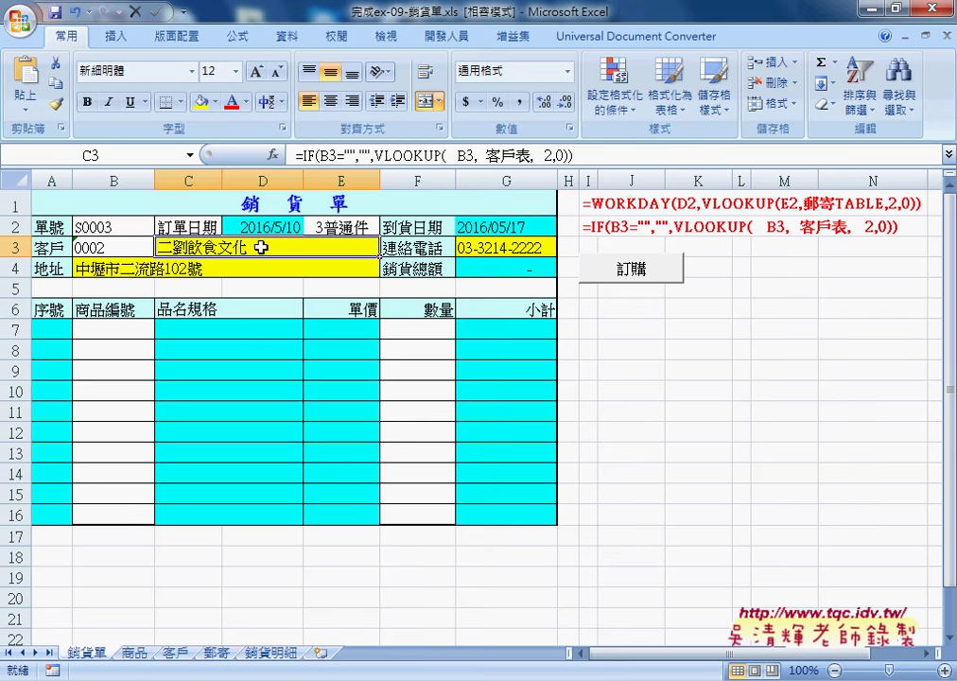
left_click(484, 248)
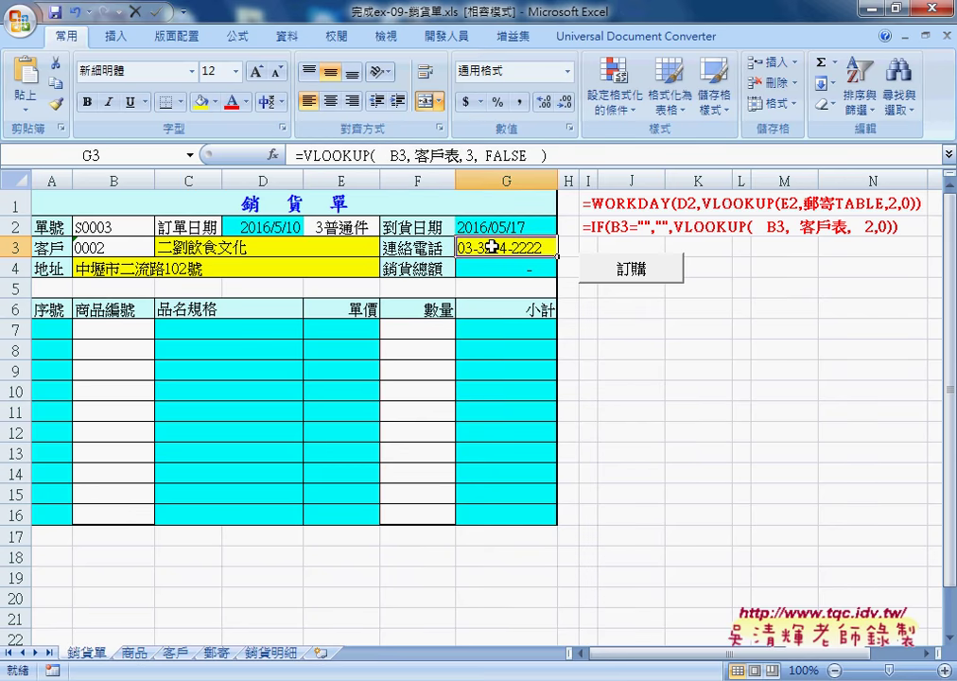
Step: Delete B3's customer ID and check how the phone and name formulas handle a blank
left_click(99, 267)
left_click(111, 248)
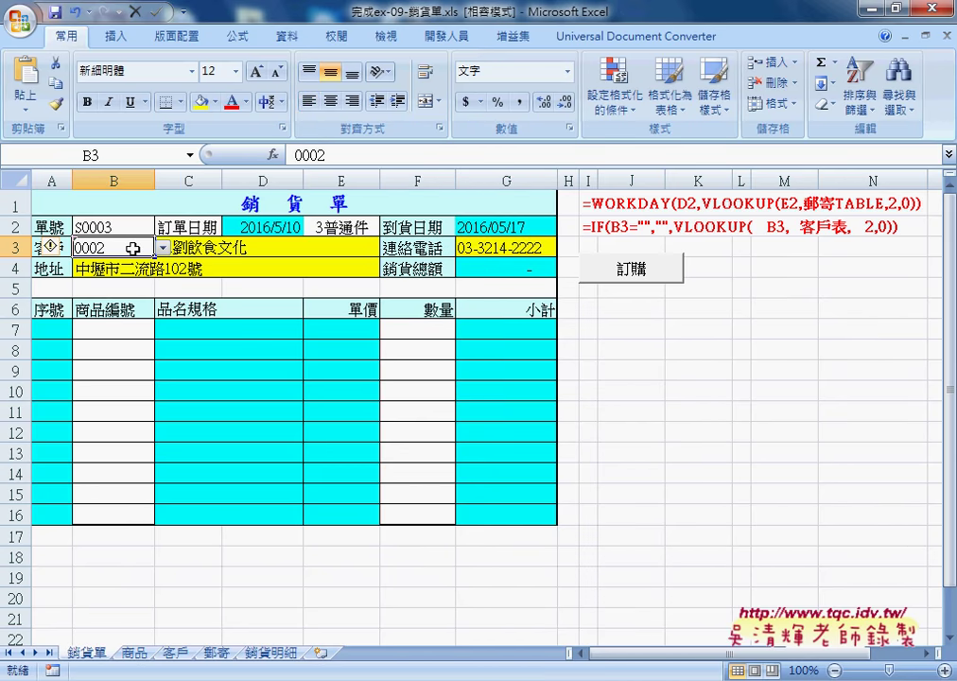
key("Delete")
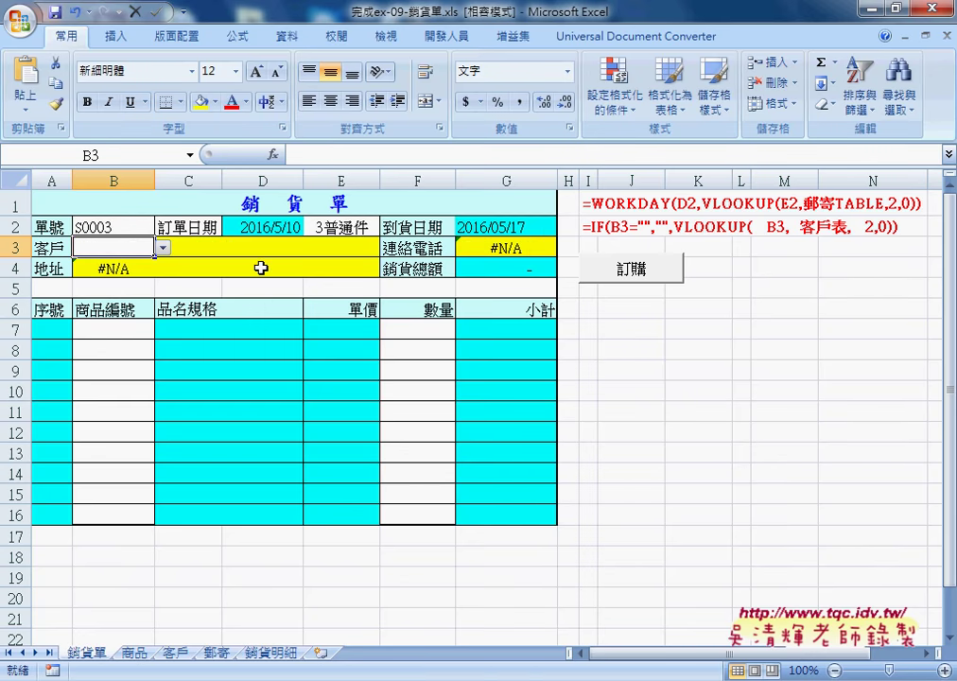
left_click(501, 249)
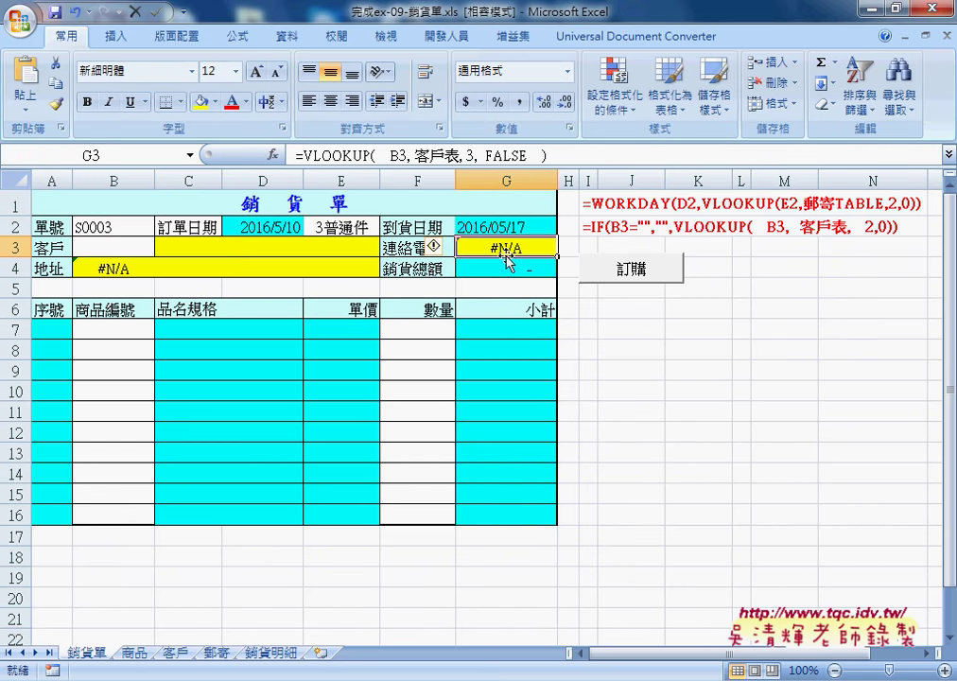
left_click(182, 247)
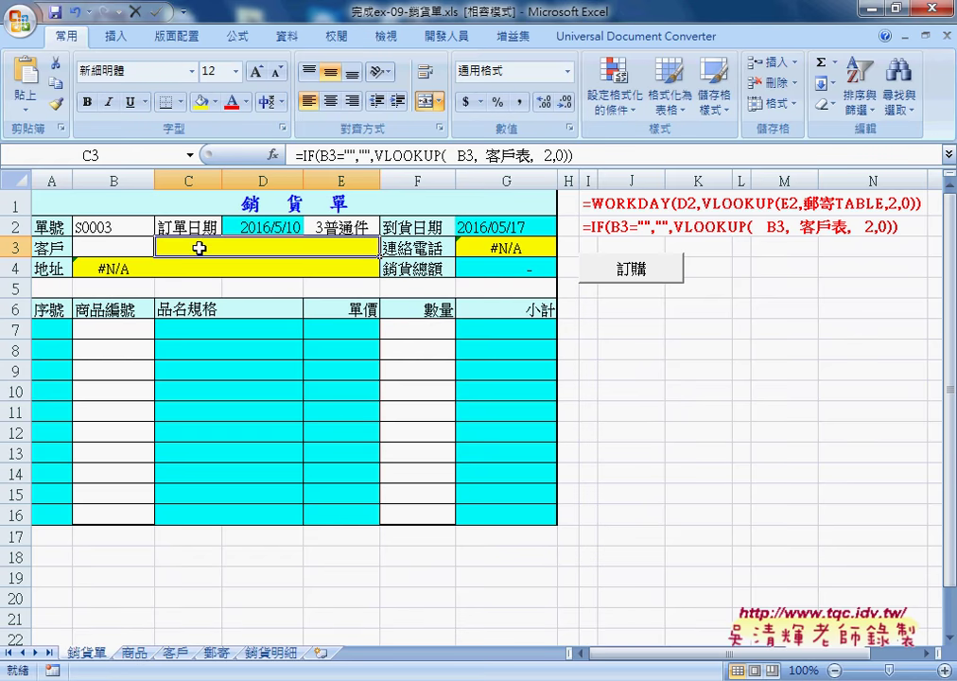
Step: Choose customer 0003 from B3's dropdown
left_click(135, 248)
left_click(163, 248)
left_click(137, 282)
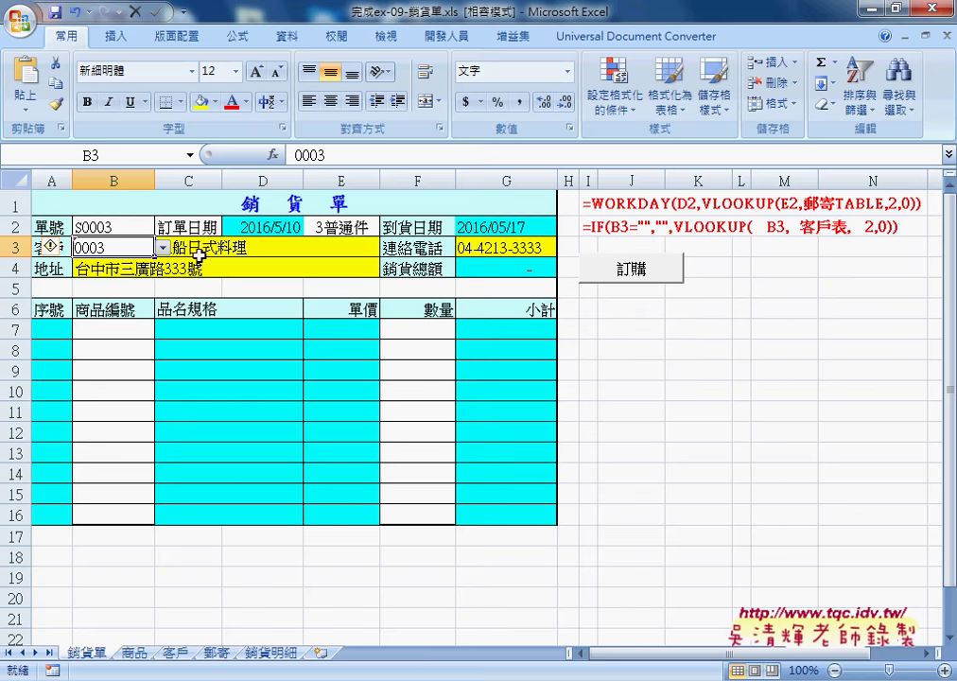
Step: Set order line 1 to product A1103 with quantity 2, checking the name and price lookups
left_click(124, 329)
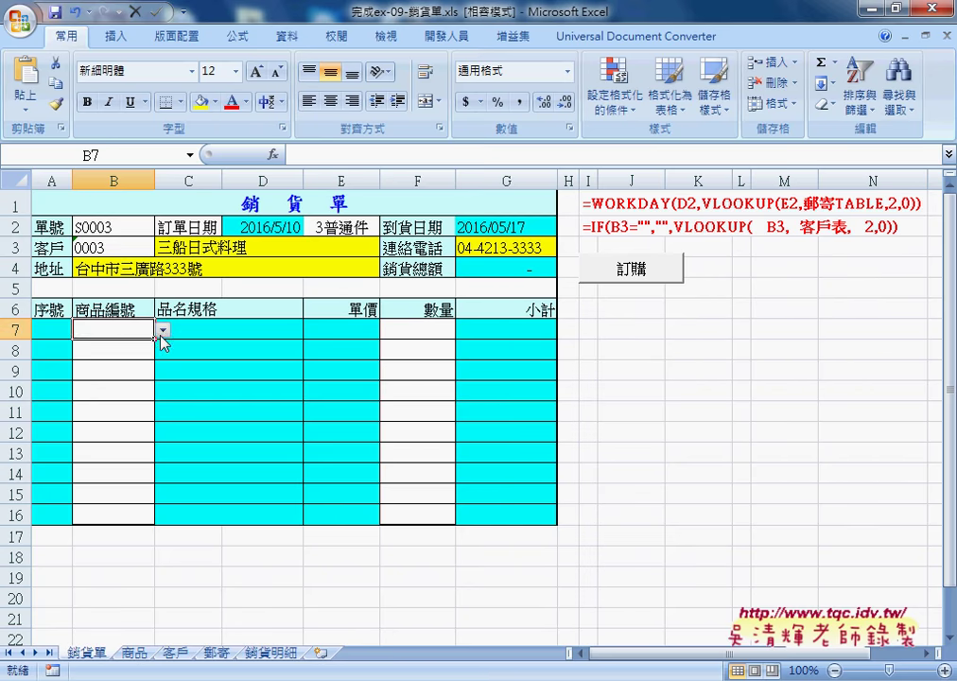
left_click(163, 330)
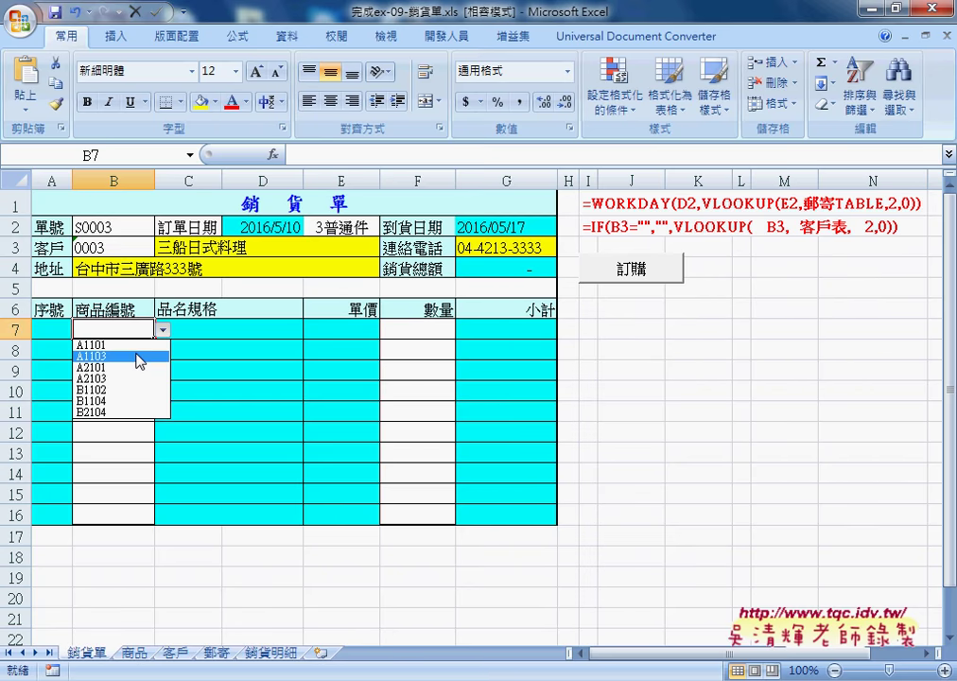
left_click(139, 357)
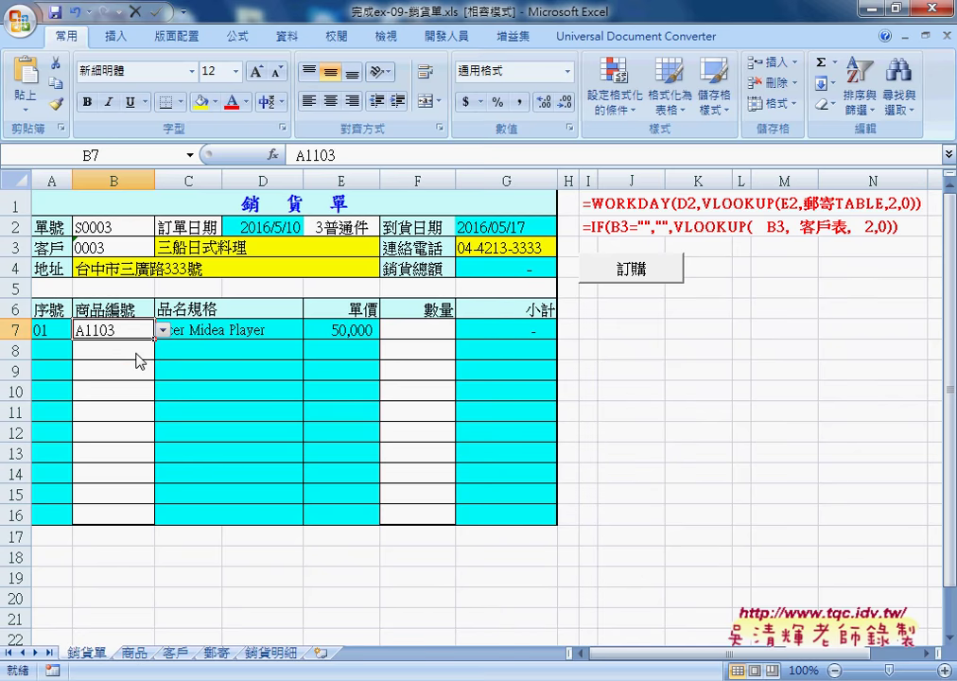
left_click(250, 327)
left_click(335, 330)
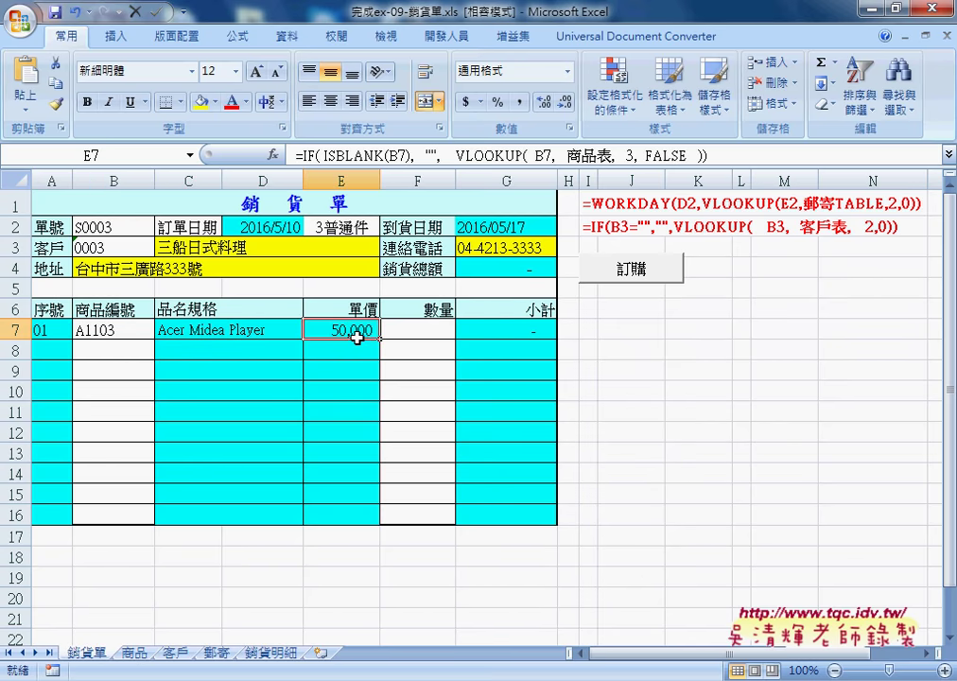
left_click(404, 327)
left_click(464, 329)
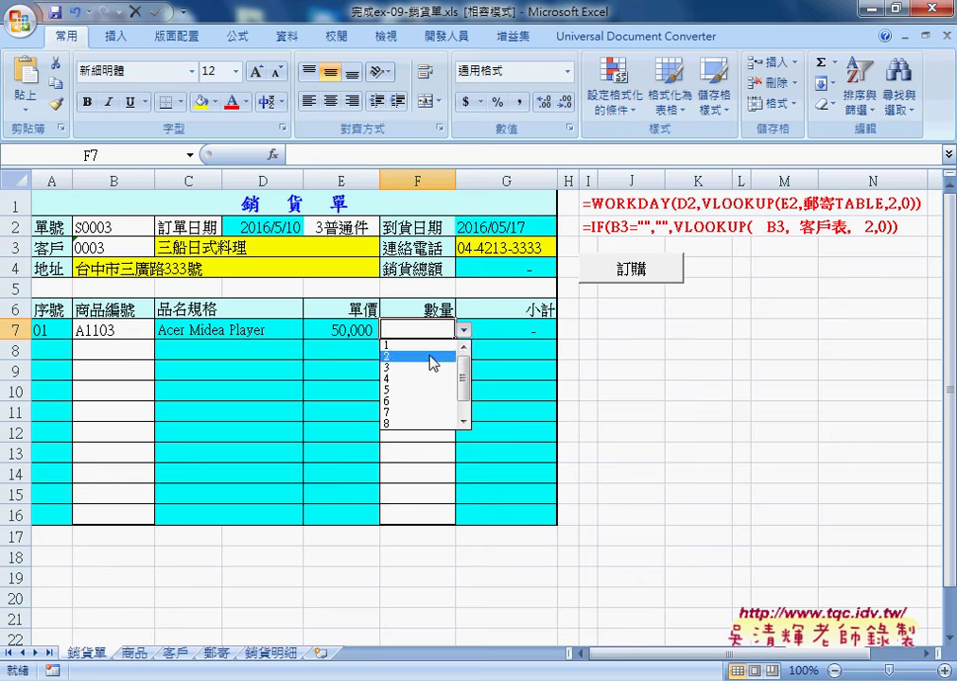
left_click(433, 359)
Step: Set order line 2 to product A1101 with quantity 5
left_click(133, 349)
left_click(164, 350)
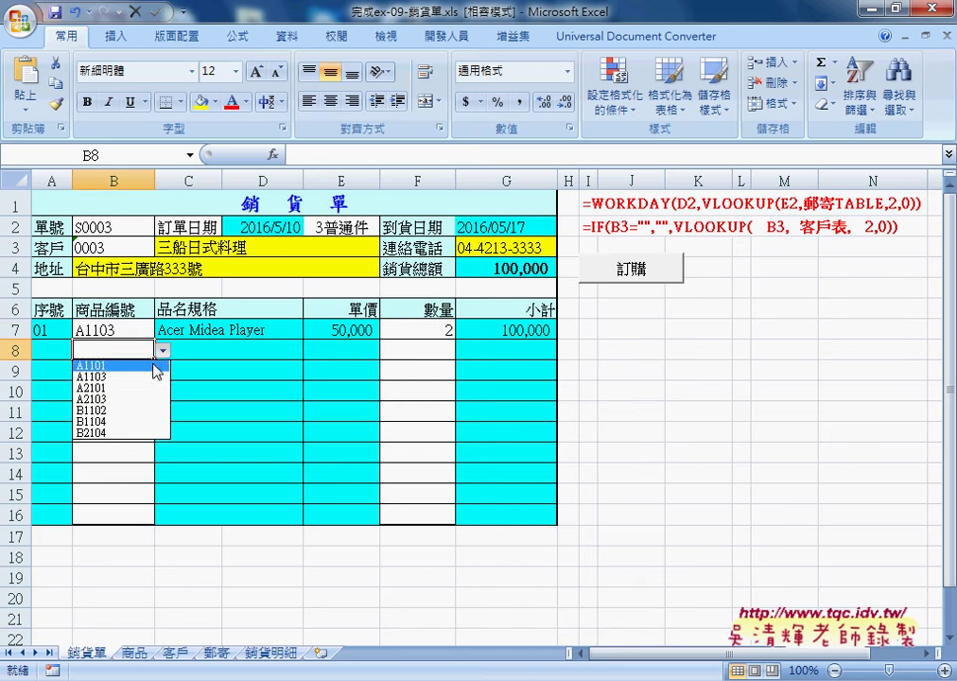
left_click(133, 378)
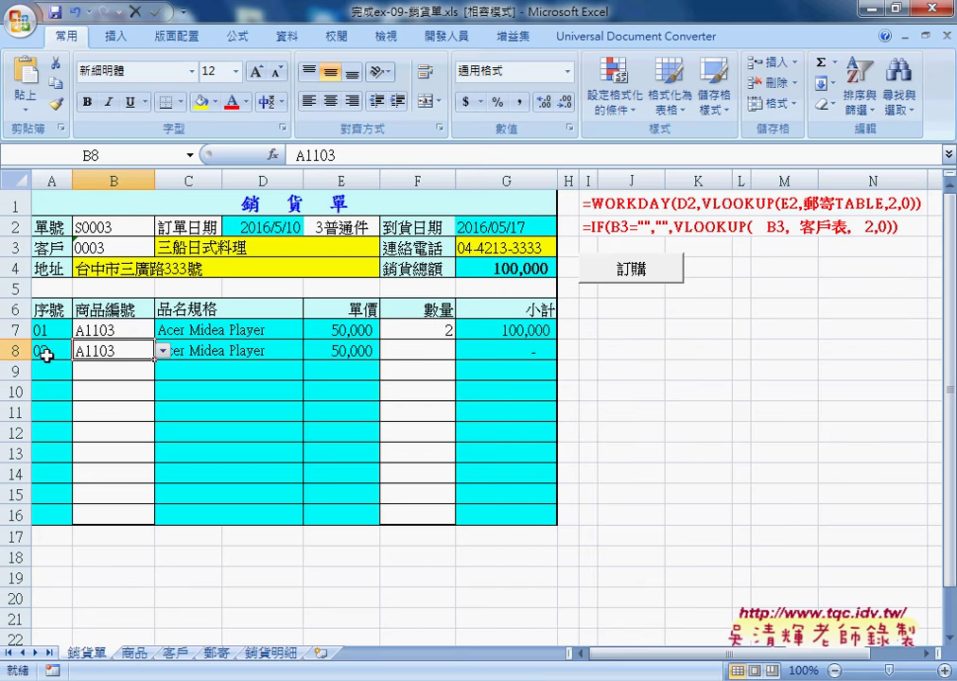
left_click(142, 369)
left_click(151, 352)
left_click(164, 350)
left_click(143, 368)
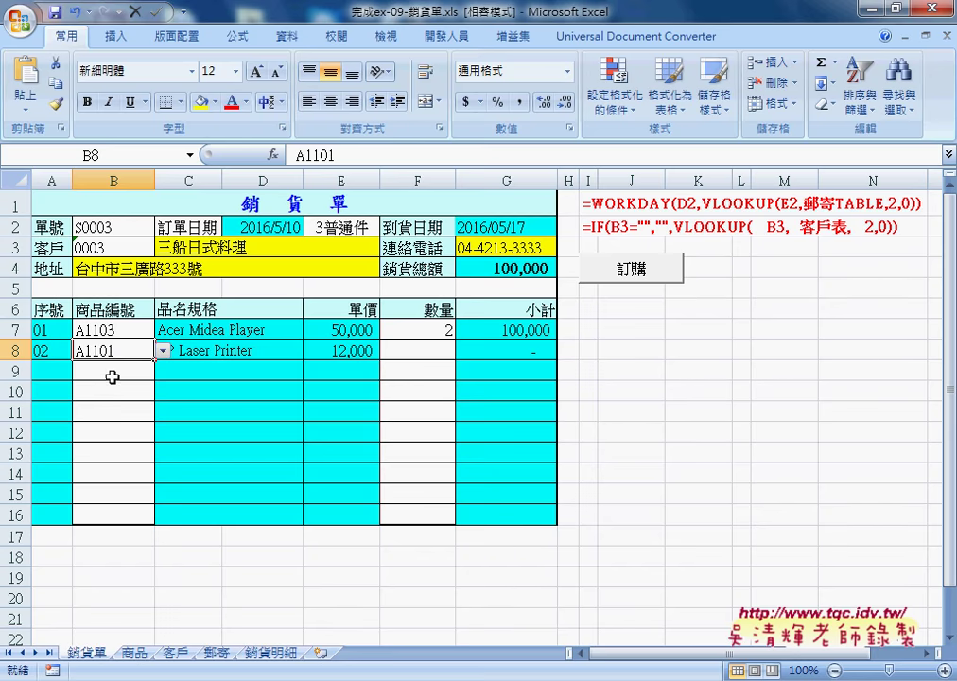
left_click(139, 375)
left_click(445, 350)
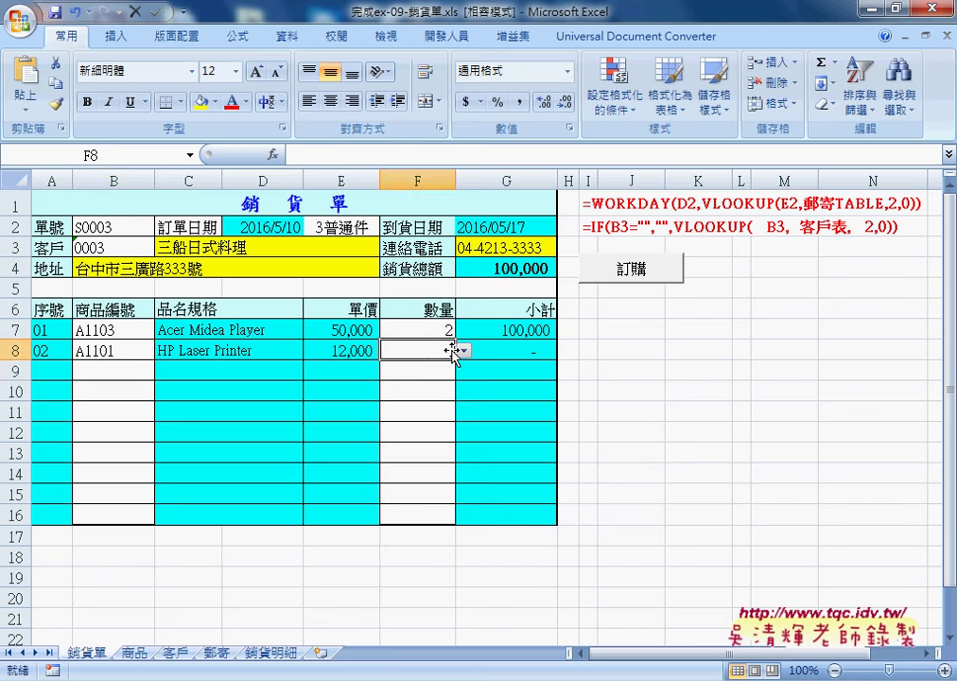
left_click(464, 351)
left_click(436, 409)
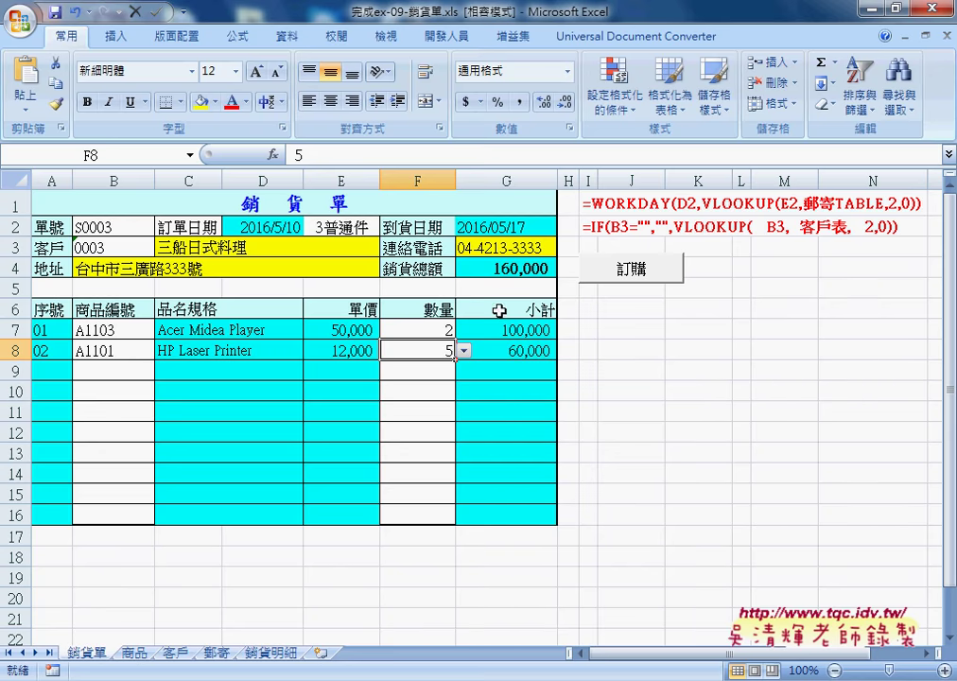
Step: Set order line 3 to product B1102 with quantity 3, bringing the total to 163,600
left_click(112, 369)
left_click(162, 371)
left_click(140, 436)
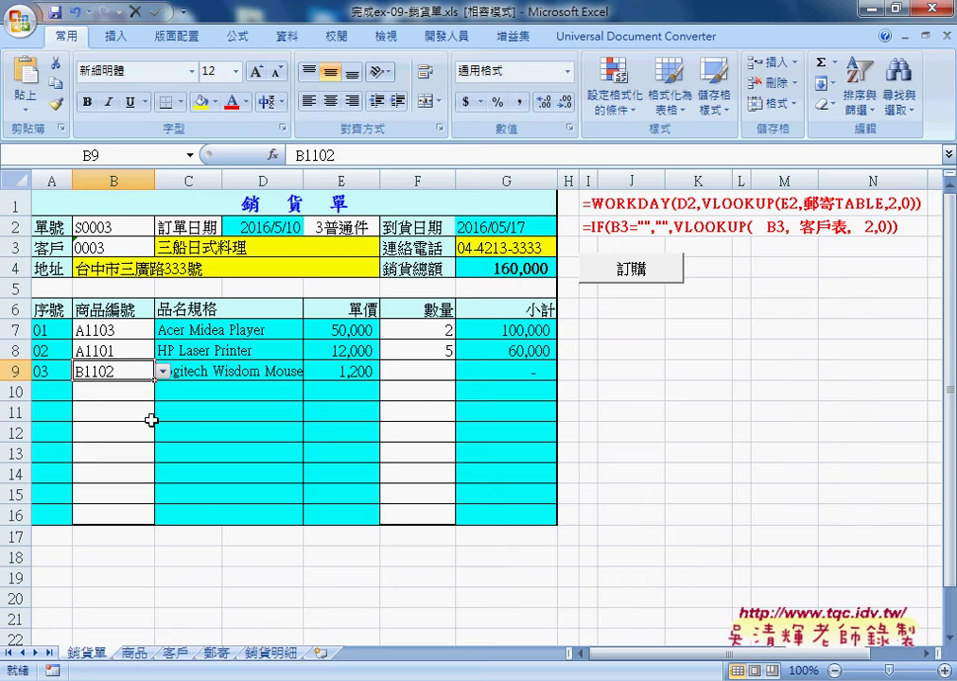
left_click(407, 372)
left_click(464, 372)
left_click(441, 409)
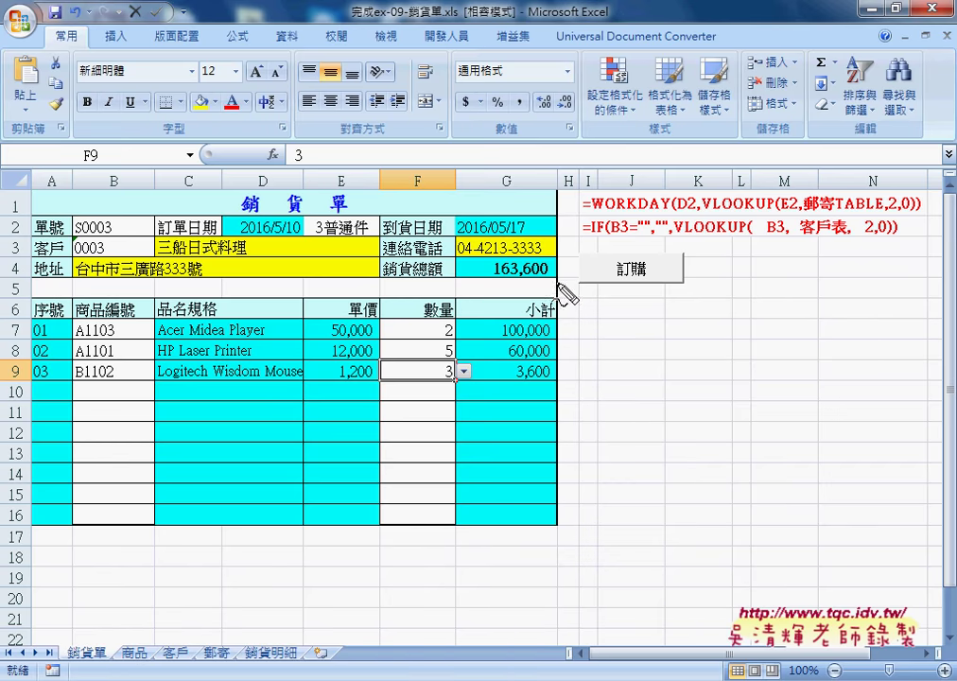
mouse_move(625, 259)
left_mouse_down()
mouse_move(284, 624)
mouse_move(305, 627)
mouse_move(256, 652)
mouse_move(305, 640)
left_mouse_up()
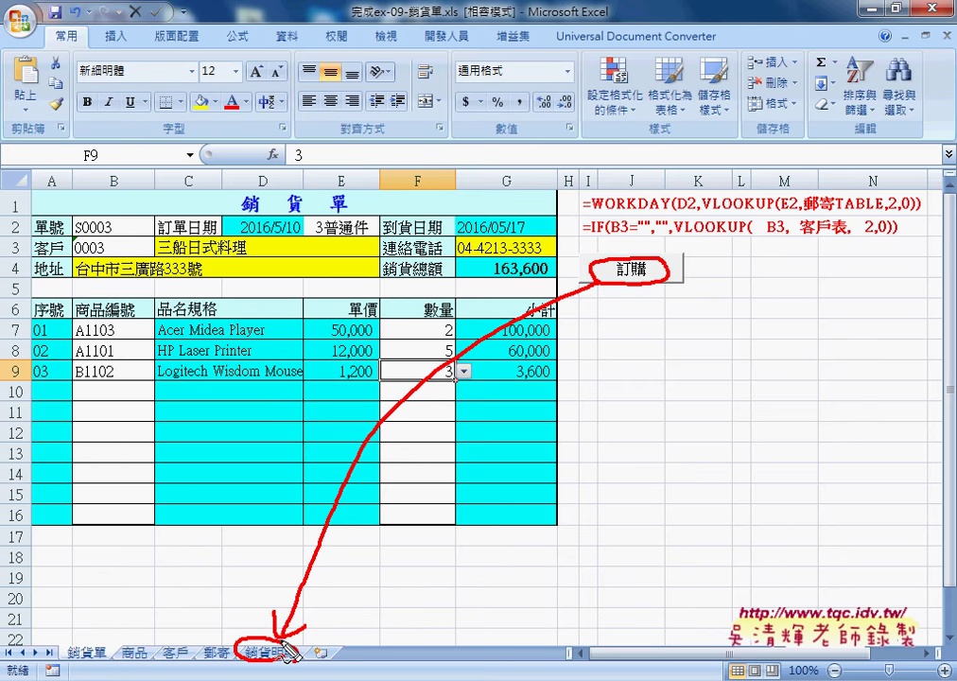
key("Escape")
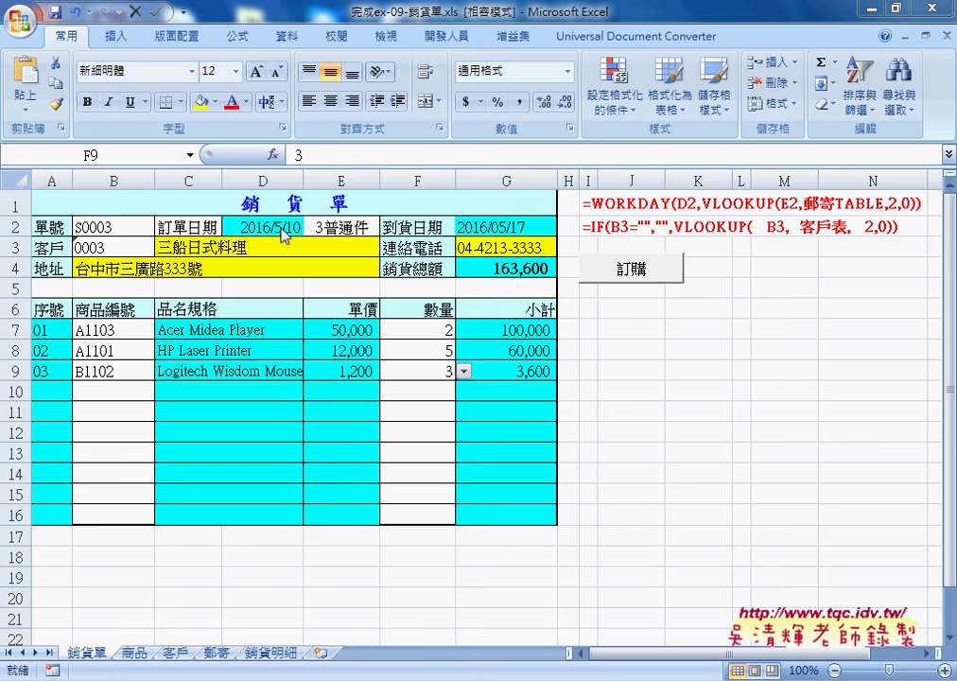
Step: Review the logged order rows on 銷貨明細, then switch back to the 銷貨單 form
left_click(273, 653)
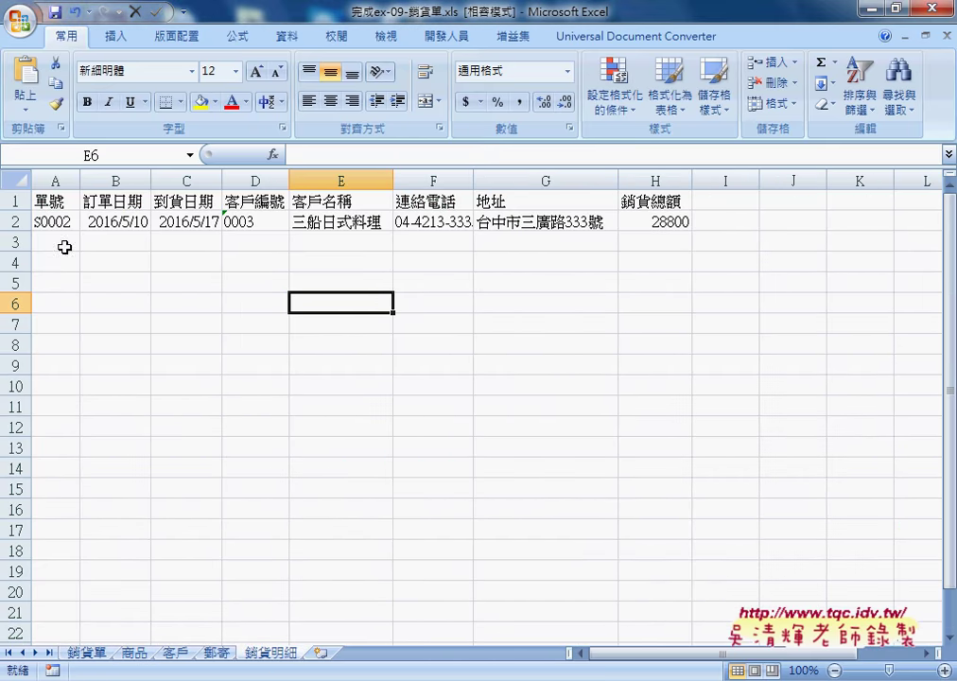
mouse_move(67, 248)
left_mouse_down()
mouse_move(366, 255)
mouse_move(666, 244)
left_mouse_up()
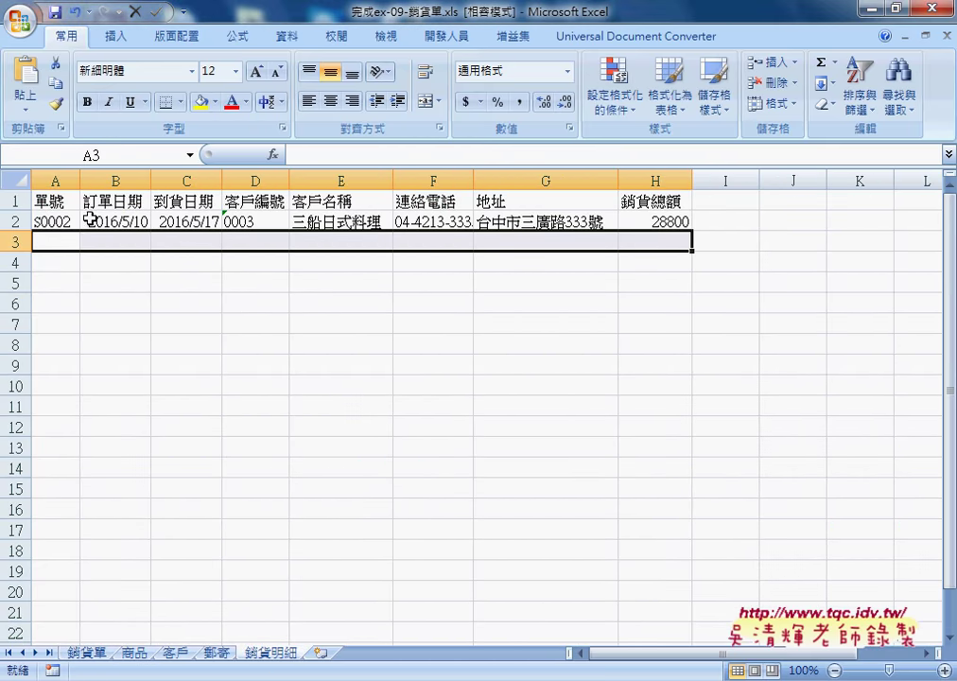
left_click(55, 221)
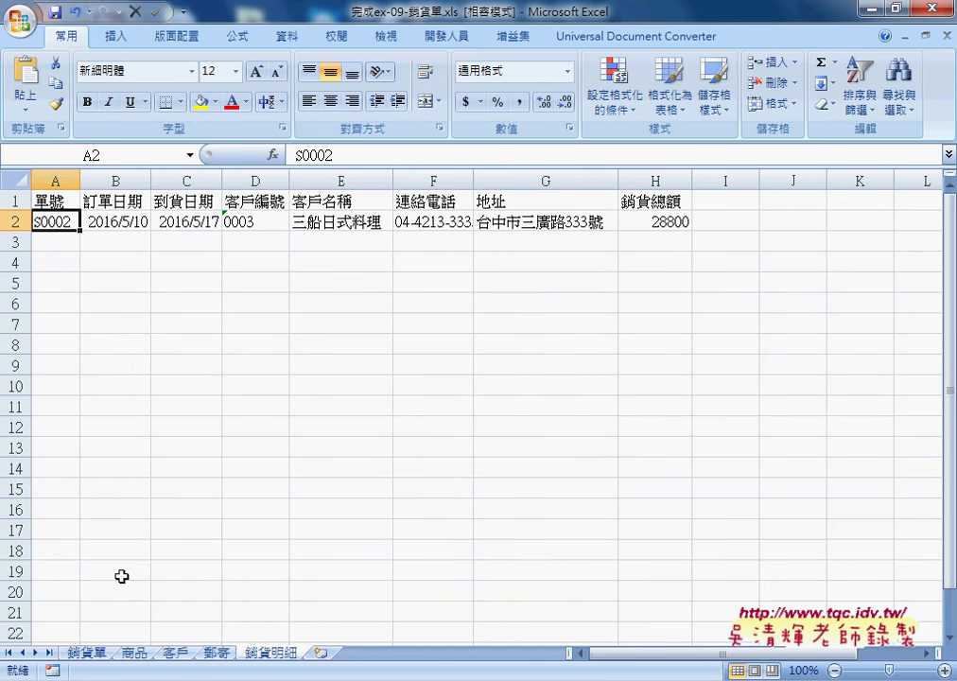
left_click(87, 652)
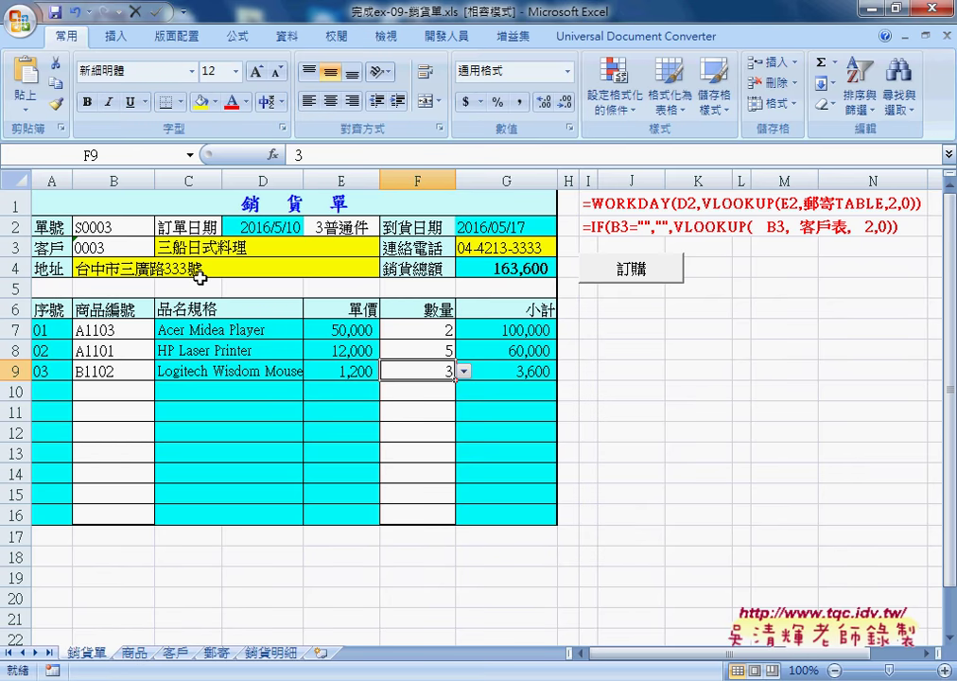
Step: Log order S0003, then give new order S0004 1最速件 delivery and customer 0003
left_click(629, 274)
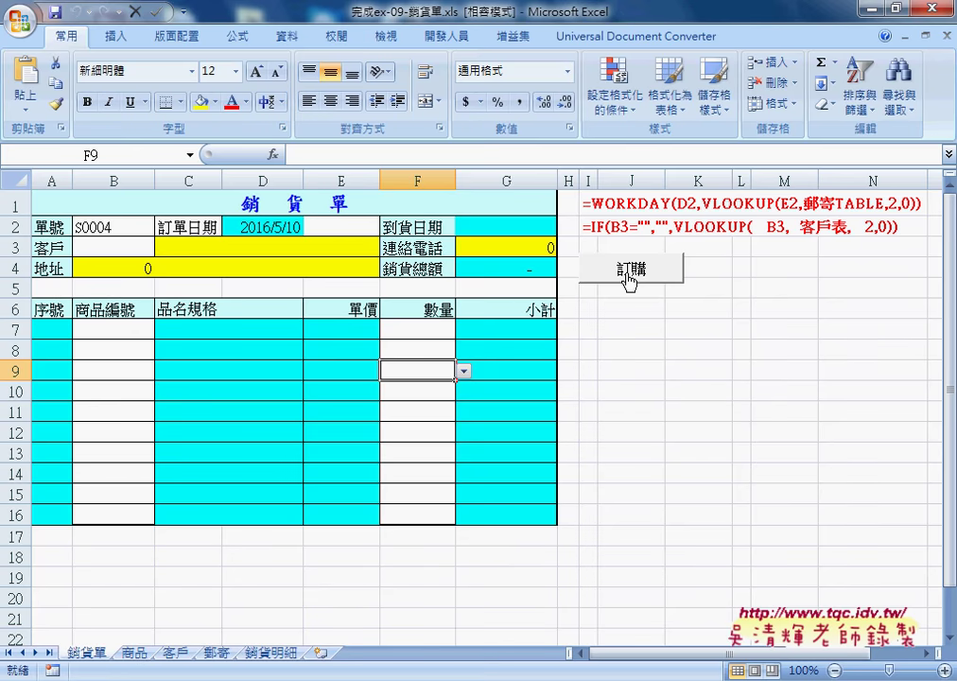
left_click(363, 229)
left_click(388, 228)
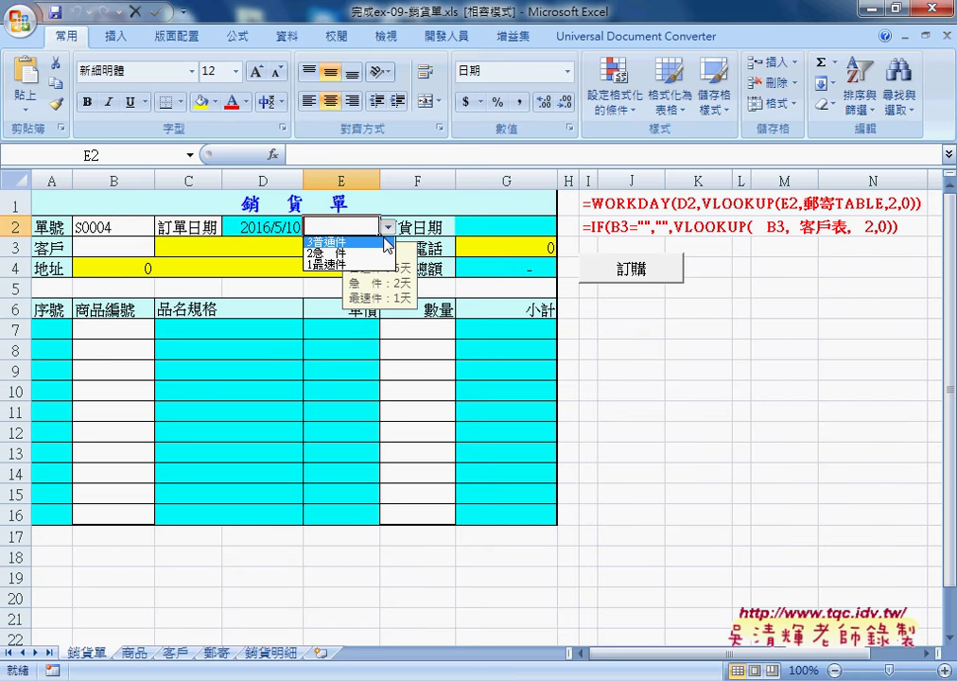
left_click(331, 240)
left_click(142, 248)
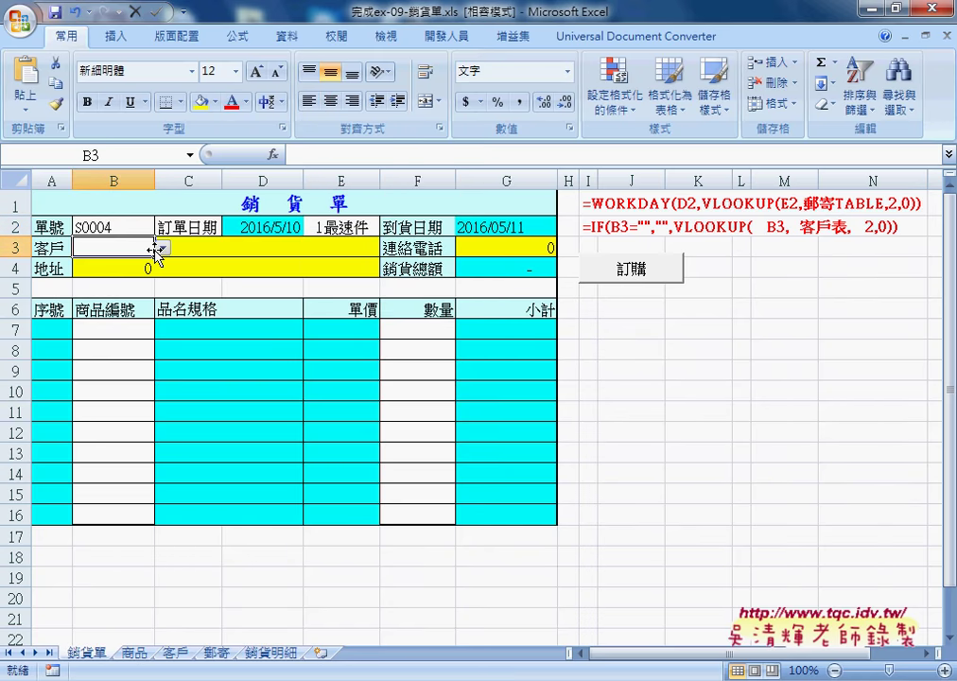
left_click(162, 248)
left_click(108, 287)
Step: Enter products A1103 and A2101 on item lines 01 and 02
left_click(150, 331)
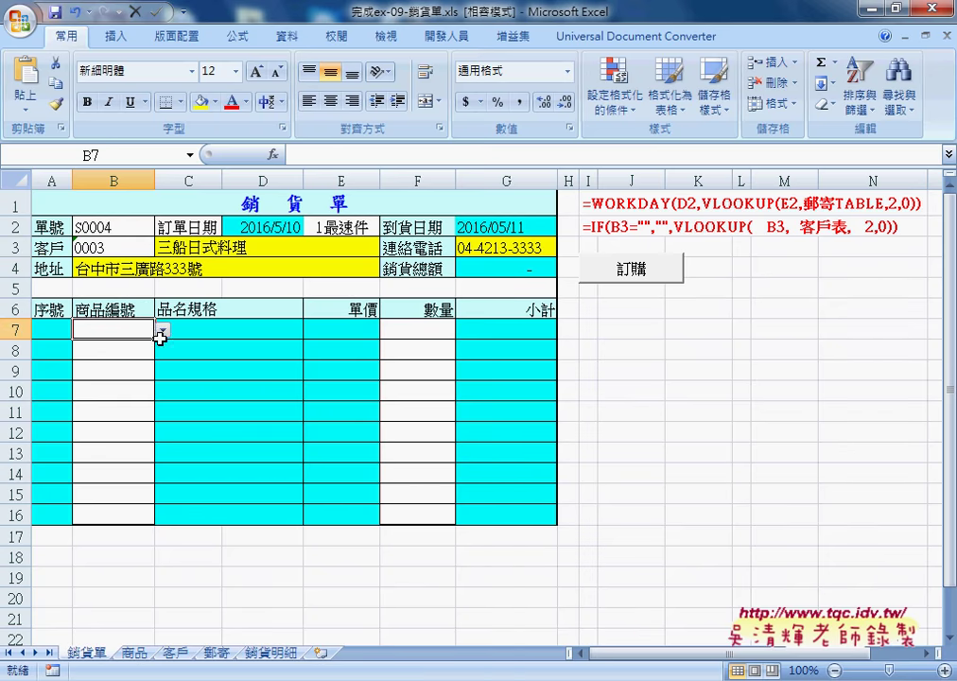
left_click(163, 329)
left_click(114, 355)
left_click(143, 352)
left_click(163, 350)
left_click(137, 377)
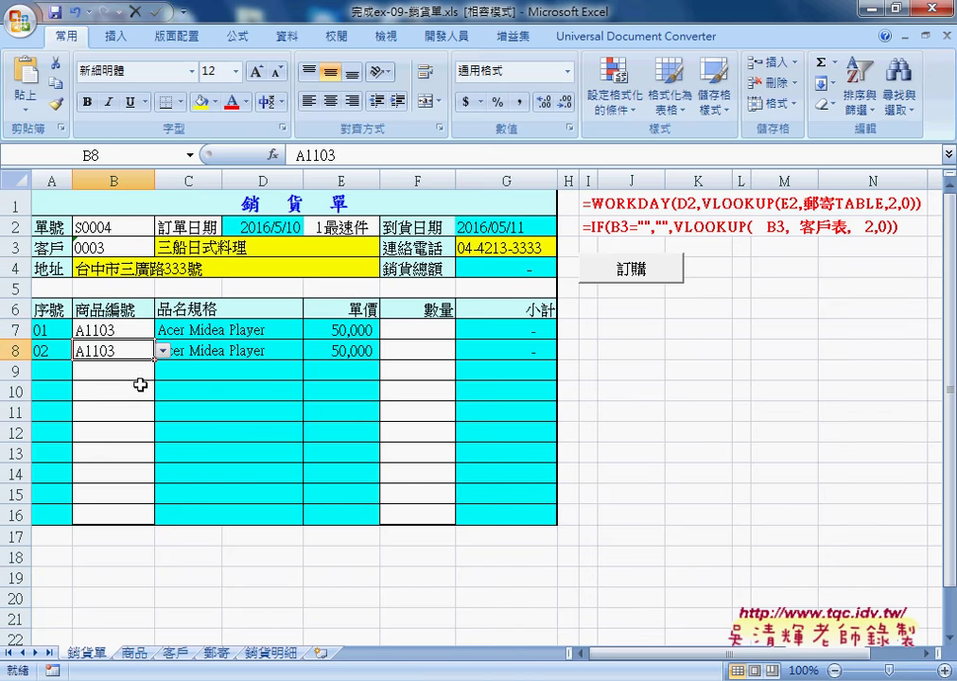
key("alt+Down")
left_click(137, 387)
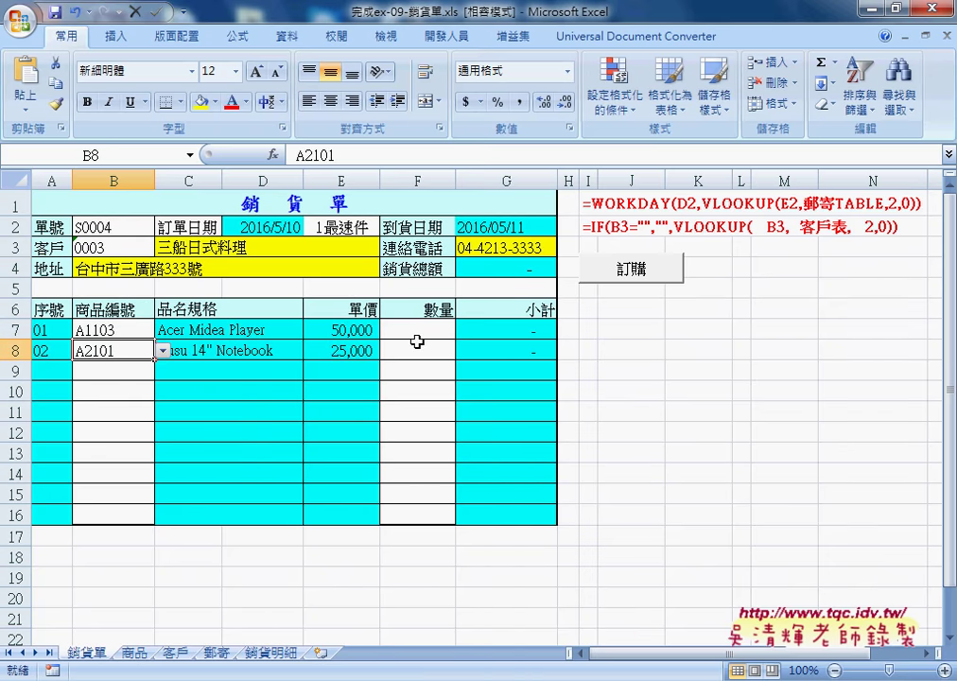
Step: Set both item quantities to 3 and log order S0004, totalling 225,000
left_click(419, 333)
left_click(464, 330)
left_click(452, 361)
left_click(446, 353)
left_click(465, 351)
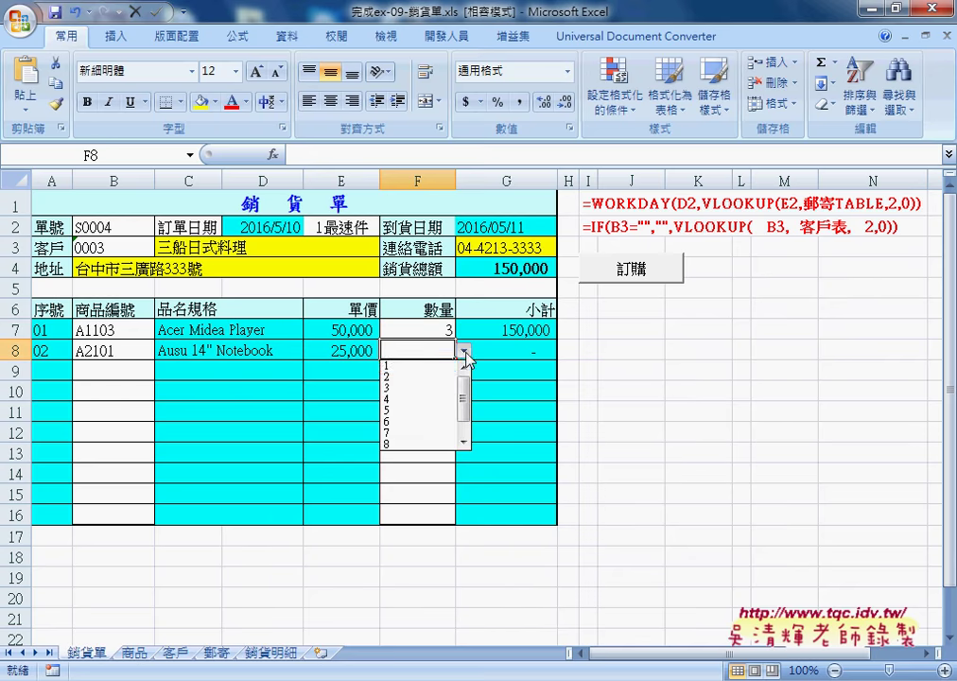
left_click(427, 385)
left_click(633, 272)
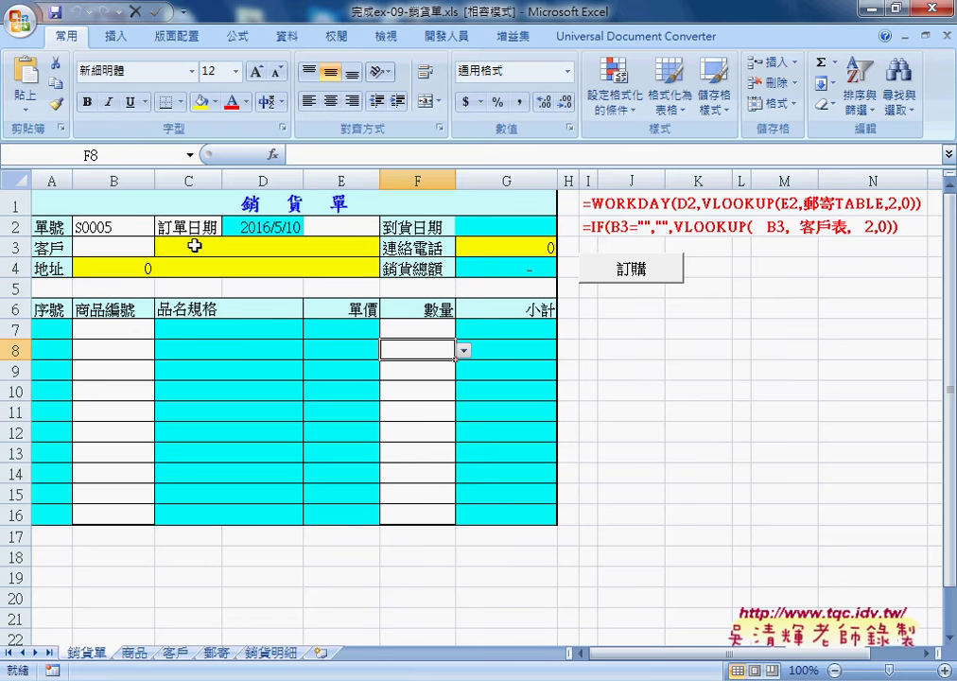
left_click(215, 324)
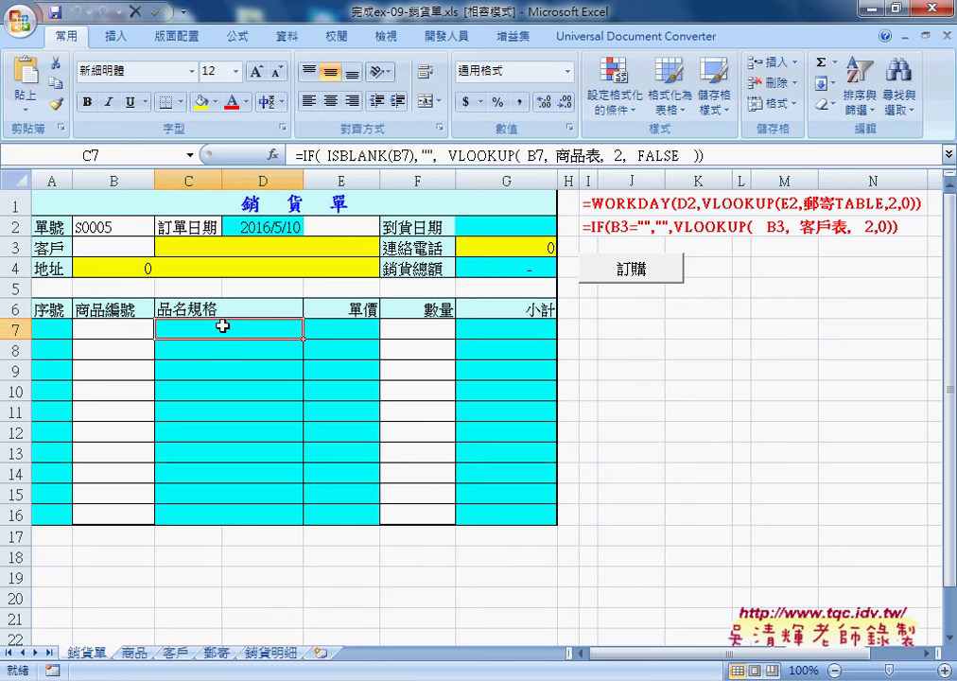
left_click(331, 330)
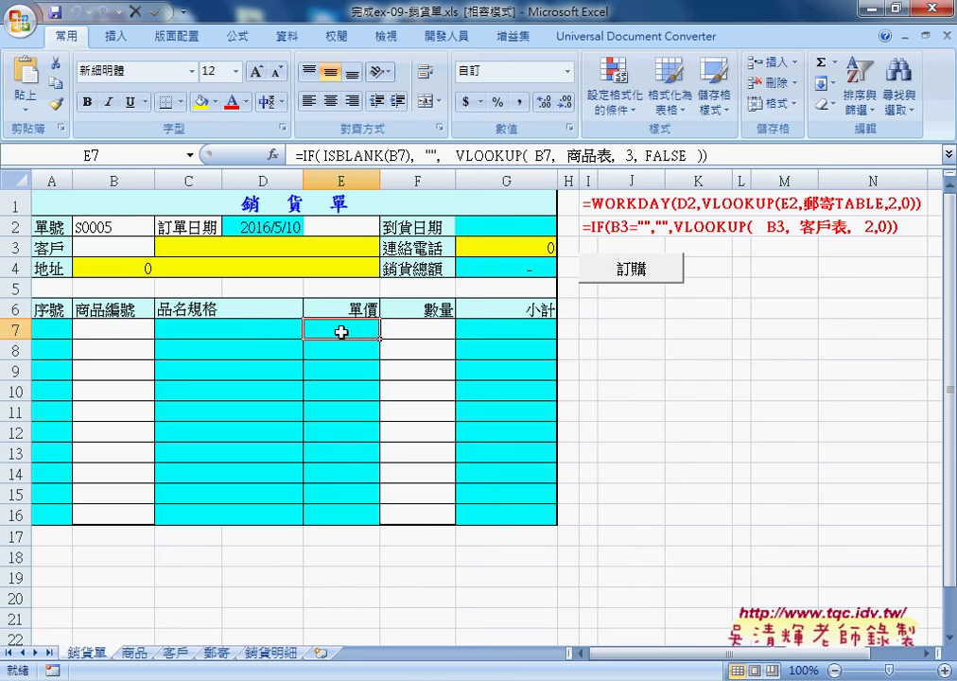
left_click(496, 332)
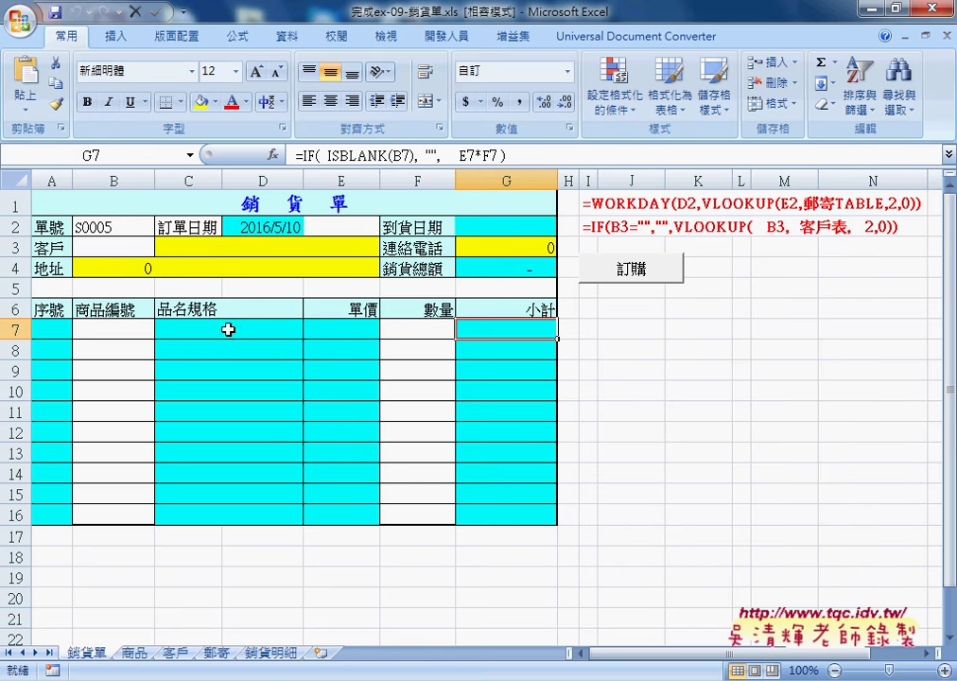
Step: Set order S0005 to customer 0003 with 2急件 urgent delivery
left_click(142, 248)
left_click(162, 247)
left_click(142, 279)
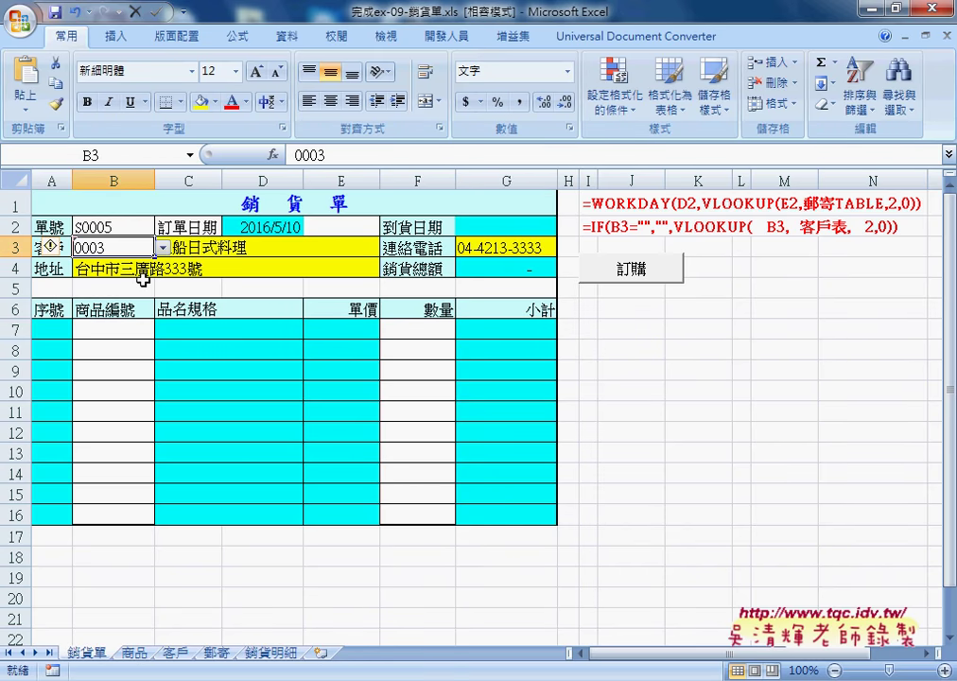
left_click(314, 225)
left_click(387, 227)
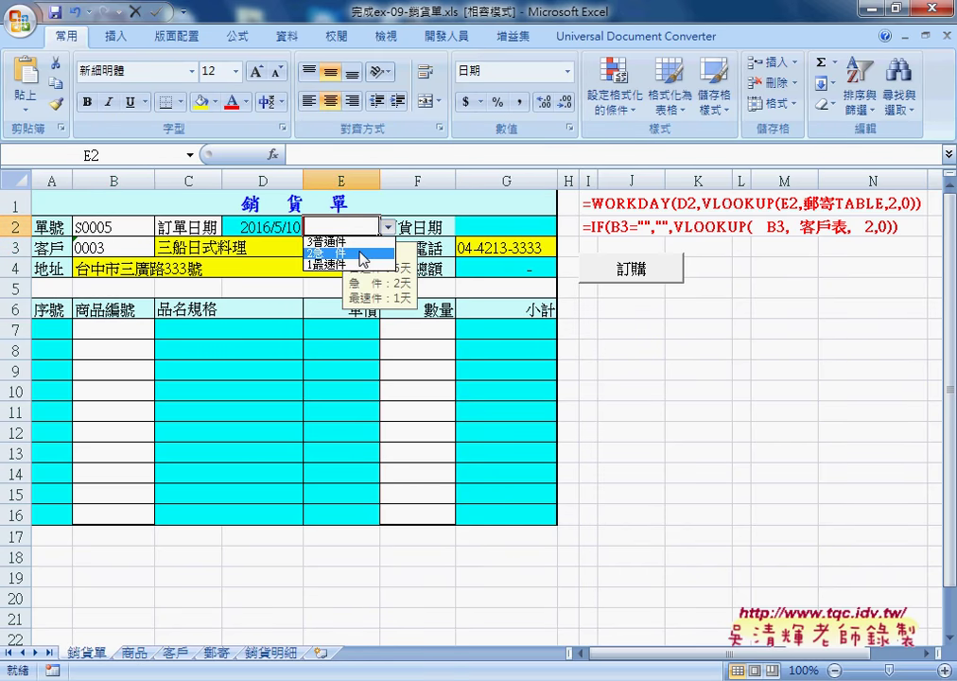
left_click(362, 253)
Step: Enter item 01 as A2101 with quantity 4, checking its unit price lookup
left_click(137, 329)
left_click(163, 329)
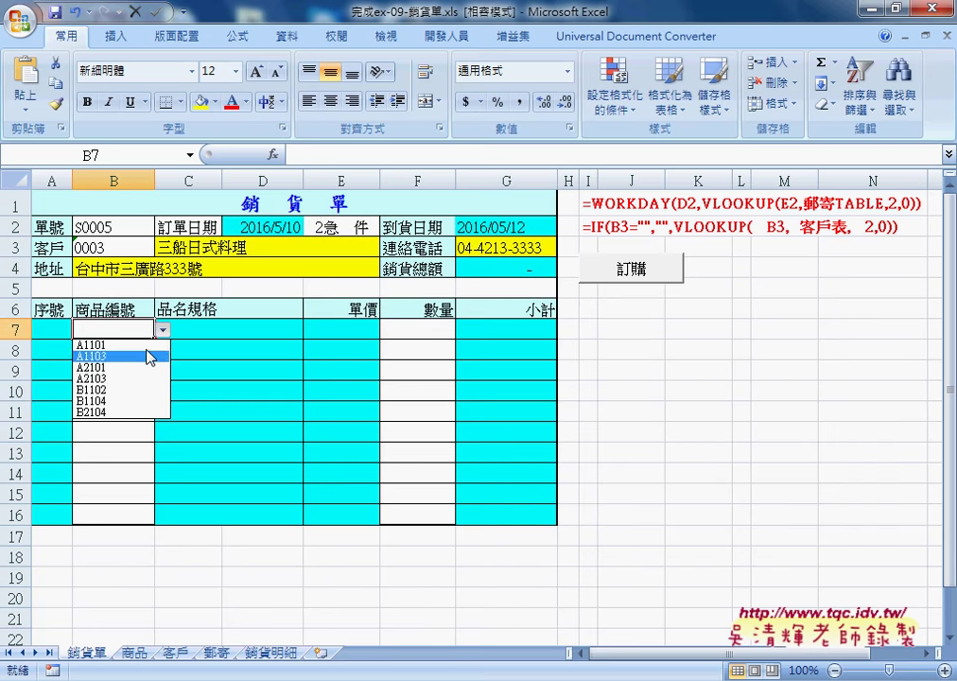
left_click(133, 367)
left_click(336, 330)
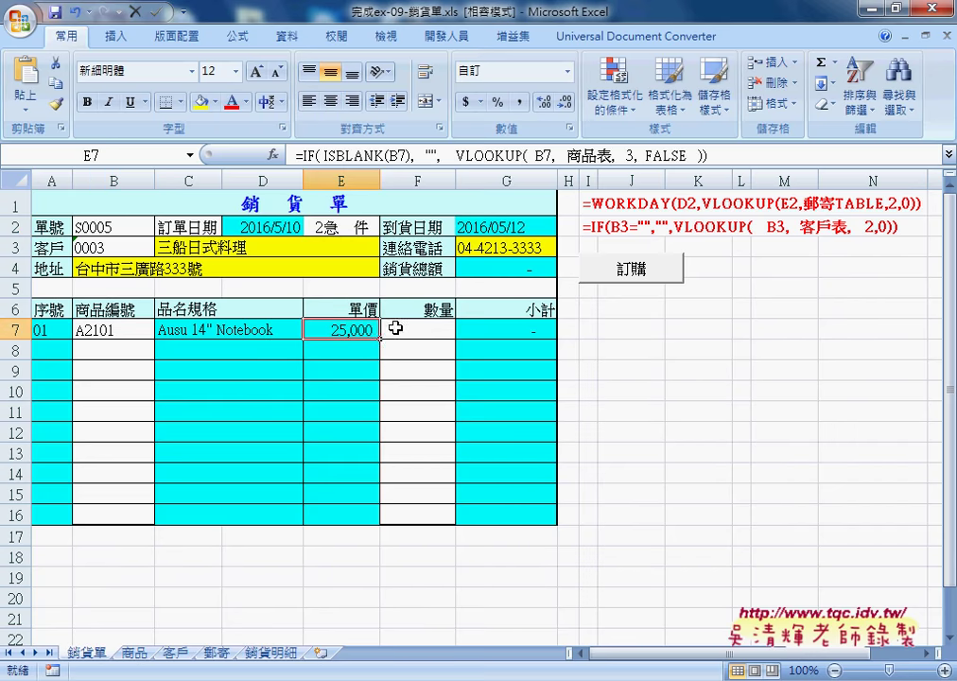
left_click(396, 328)
left_click(461, 332)
left_click(437, 382)
left_click(355, 336)
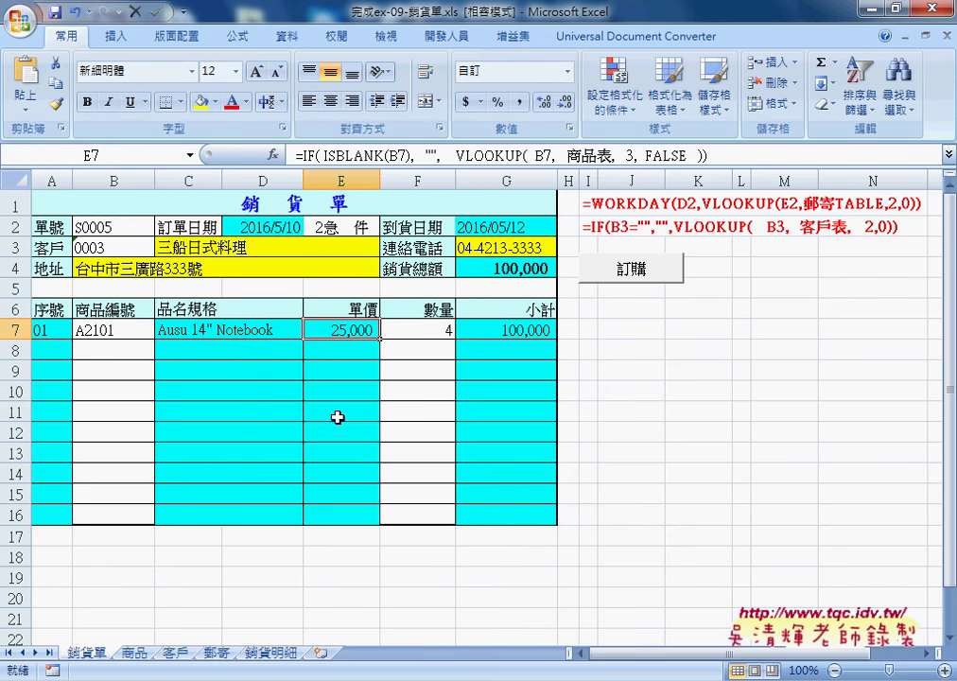
Step: Select product code cells B7:B16, then view the 銷貨明細 log sheet
left_click(112, 331)
left_click_drag(112, 330, 131, 511)
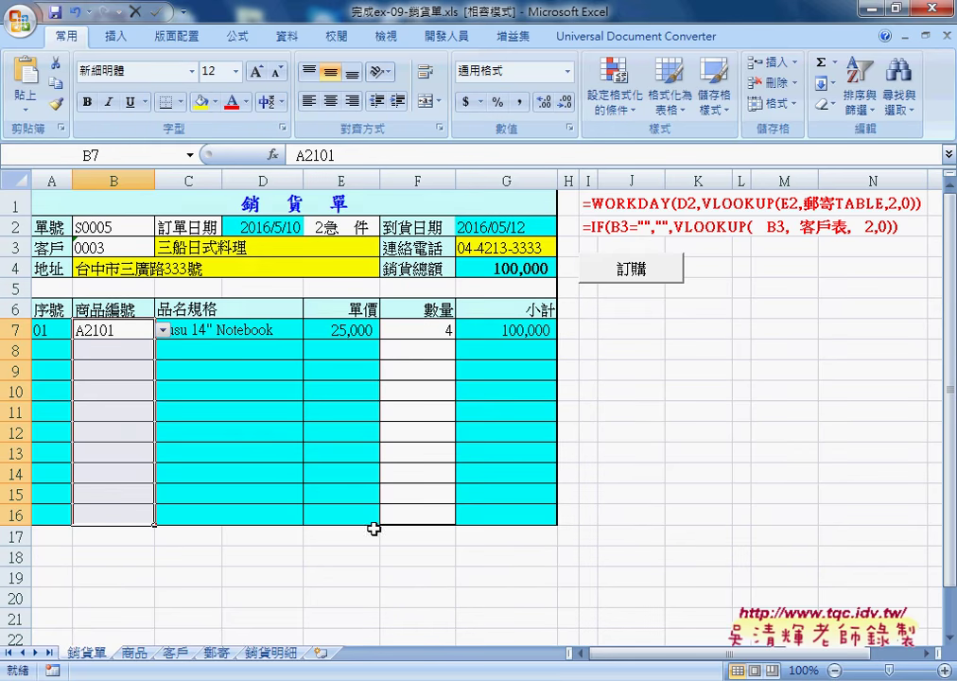
left_click(277, 652)
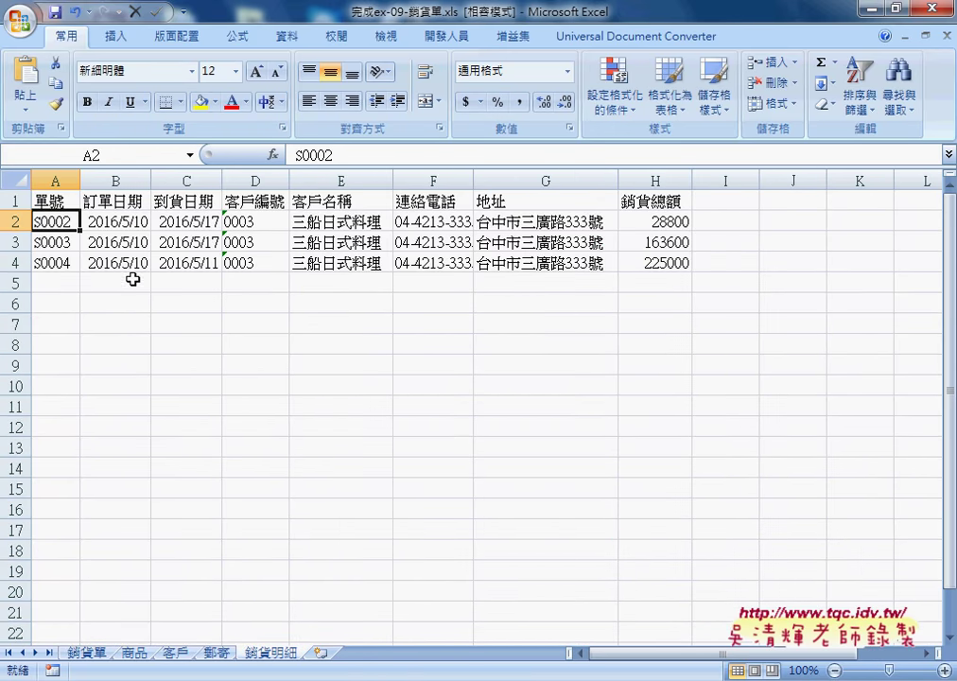